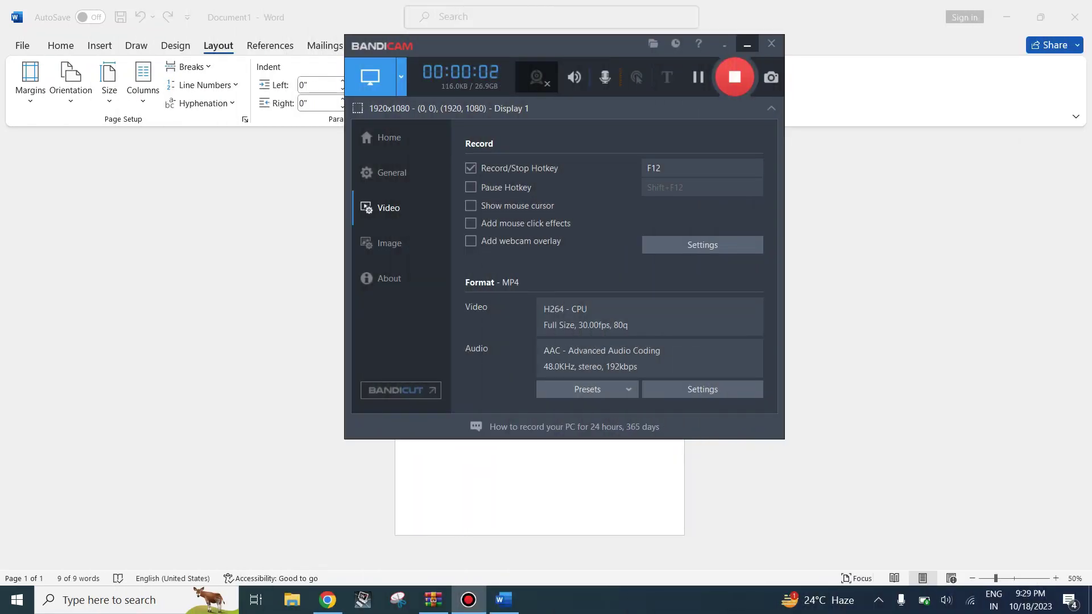
Hide the Bandicam window and zoom the Word document from 50% to 100%
left_click(747, 43)
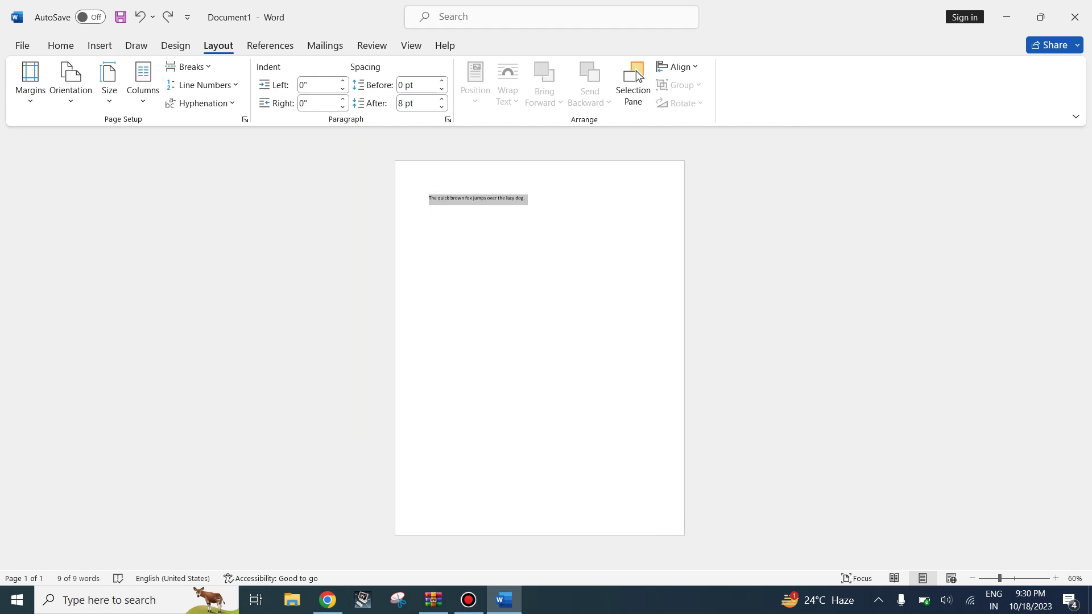
scroll(637, 76, "up", 5)
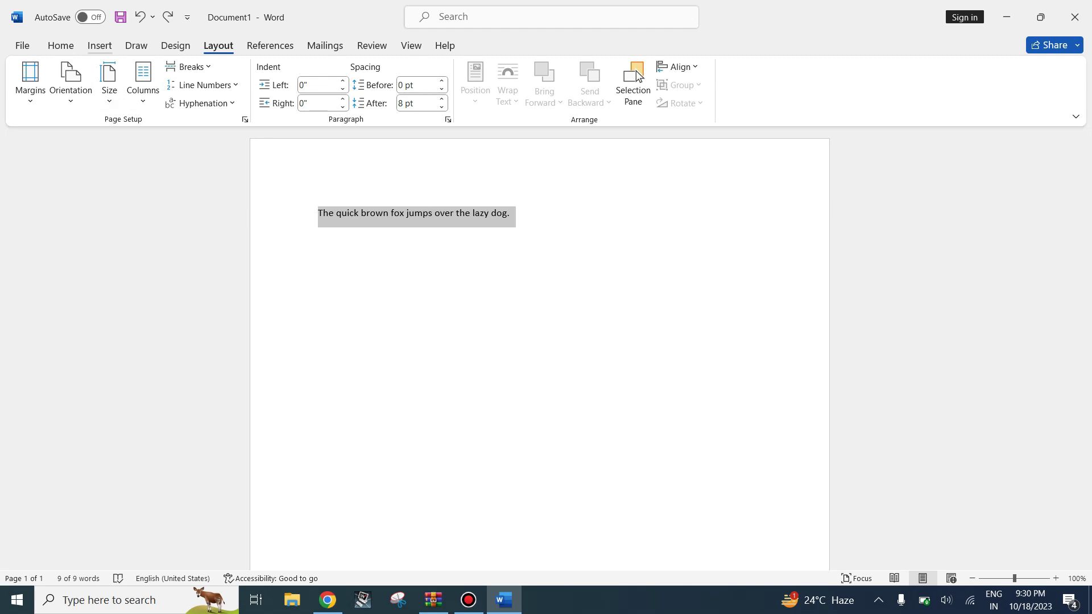
Open More Paper Sizes (Custom 8.5" x 11") and check the paper size list without changing it
key("Tab")
key("shift+Tab")
key("Return")
key("Down")
key("Down")
key("Down")
key("Up")
key("Down")
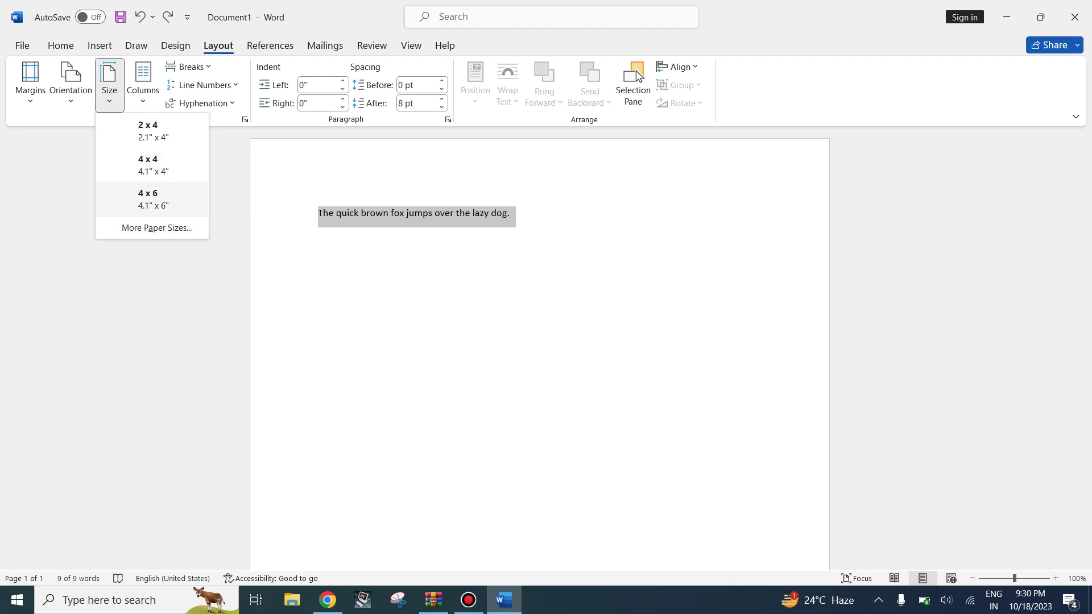
key("Up")
key("Down")
key("Down")
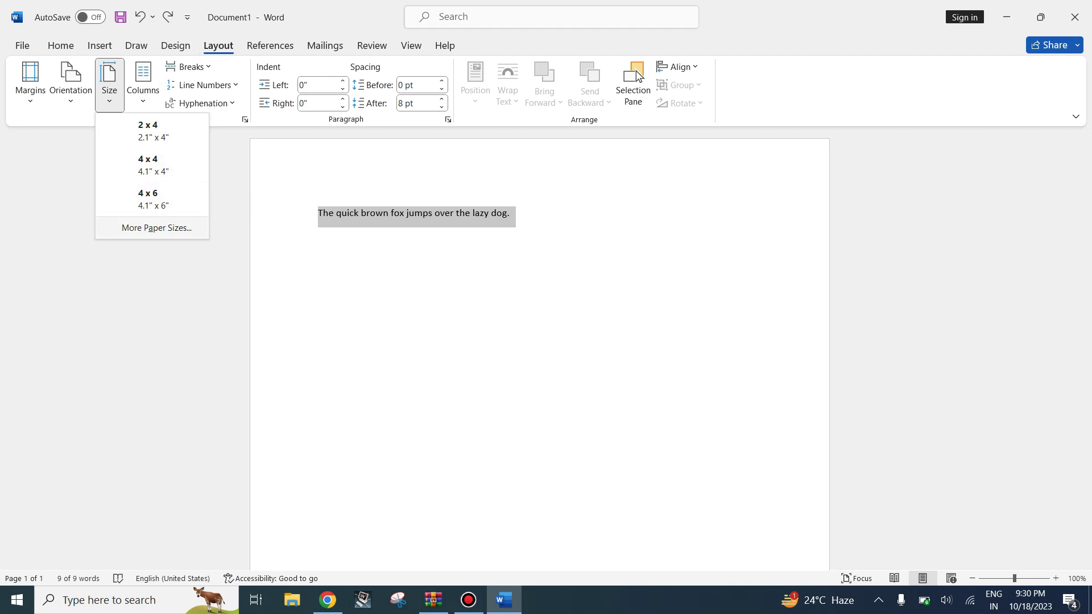
key("Return")
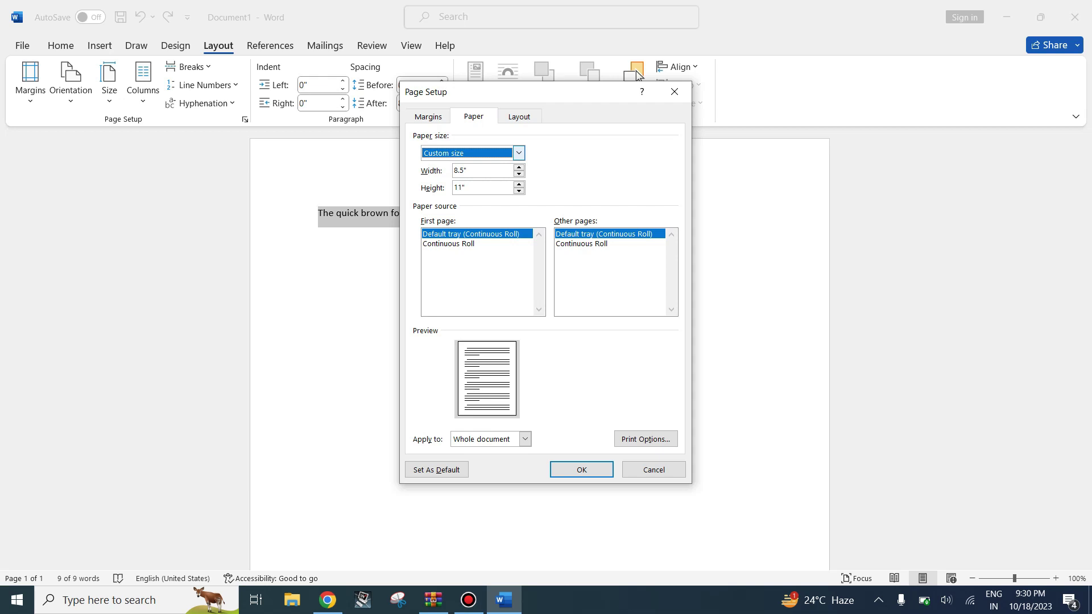
left_click(518, 153)
key("Escape")
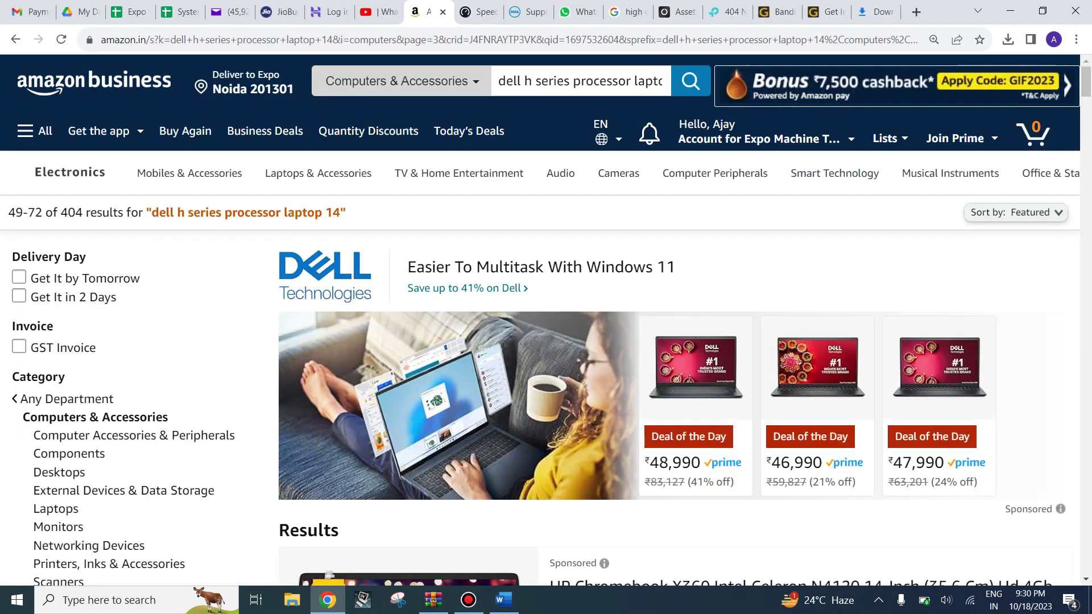
Search Google in a new Chrome tab for the A4 paper size
key("ctrl+t")
type("b")
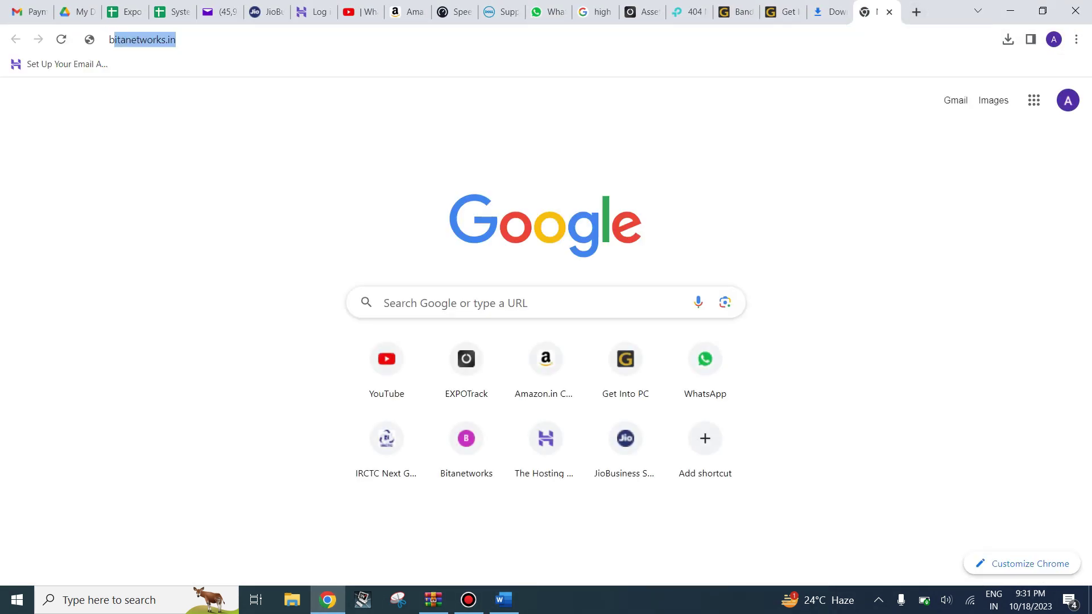
key("BackSpace")
type("a")
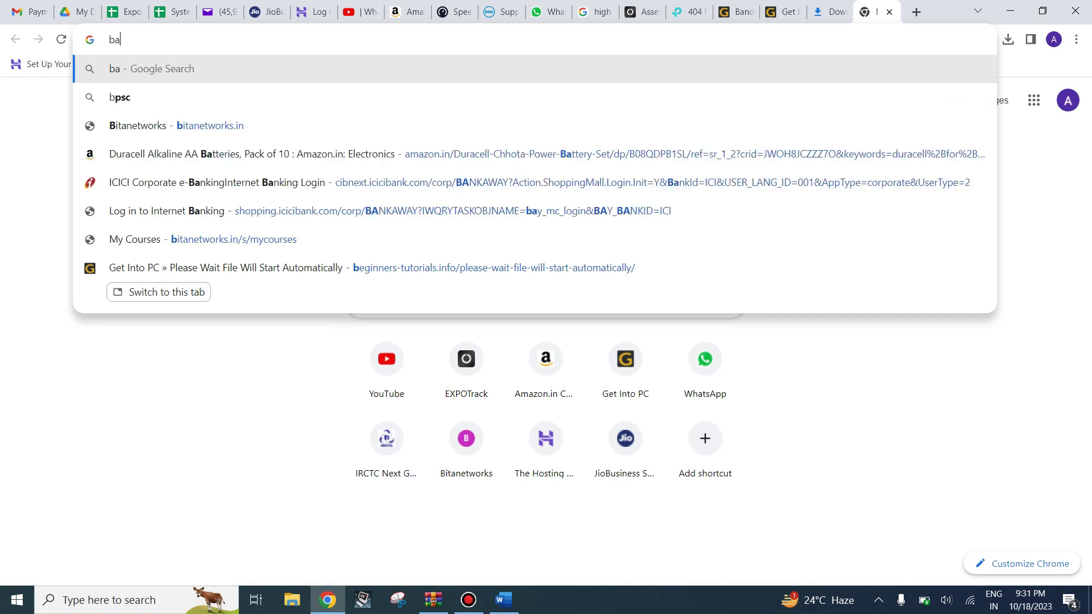
type("4")
key("BackSpace")
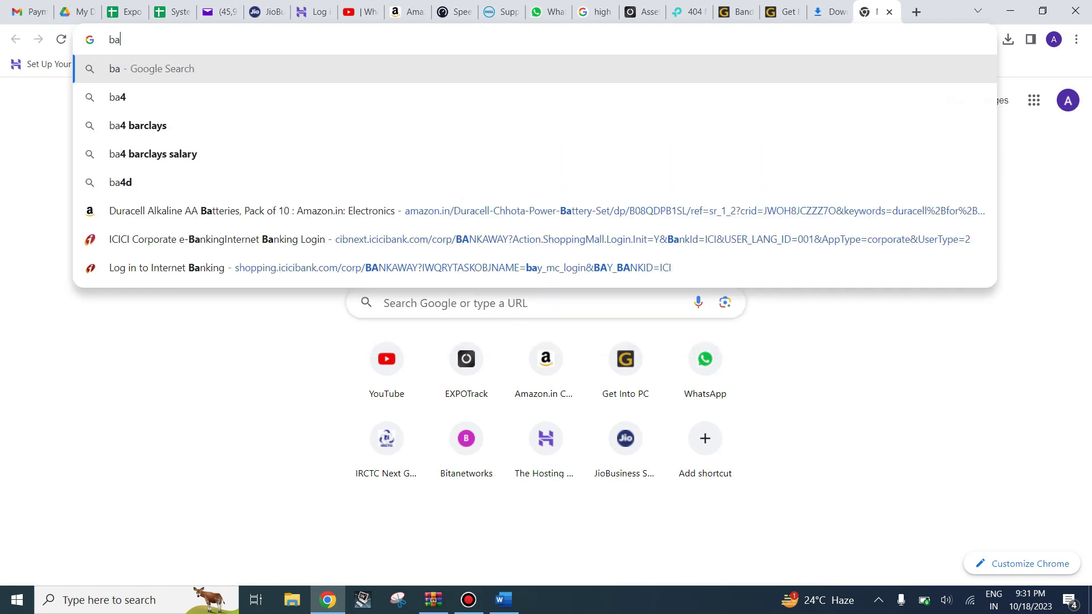
key("BackSpace")
key("BackSpace")
type("a4")
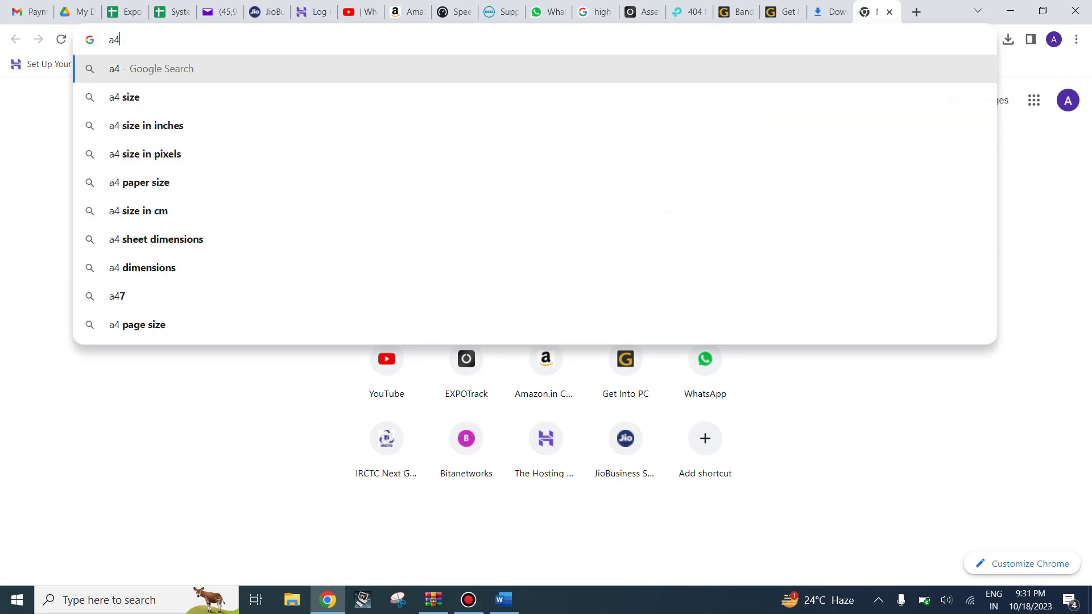
key("Return")
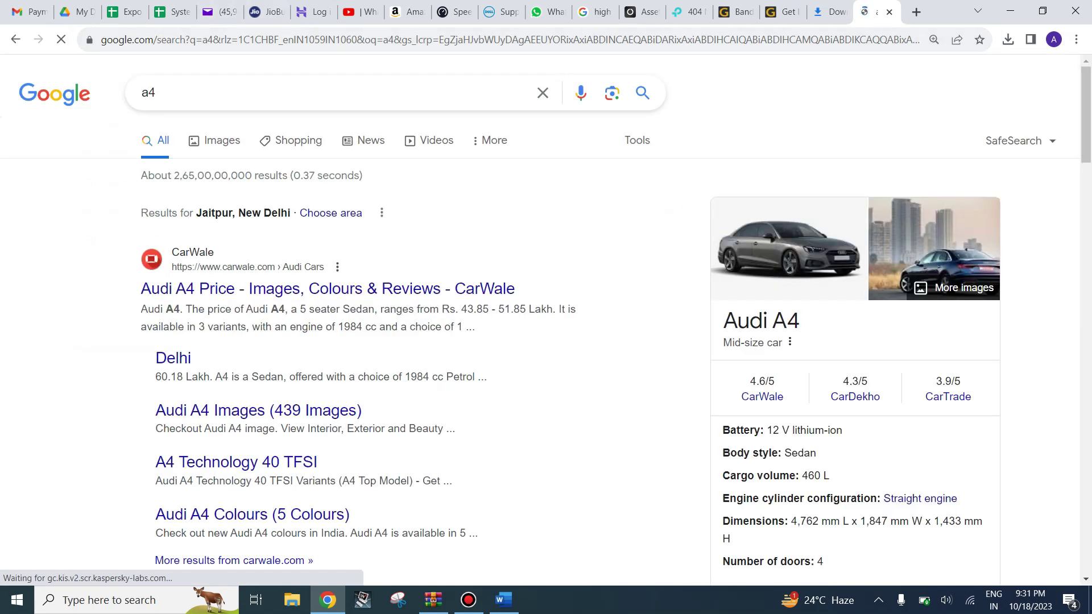
type(" size")
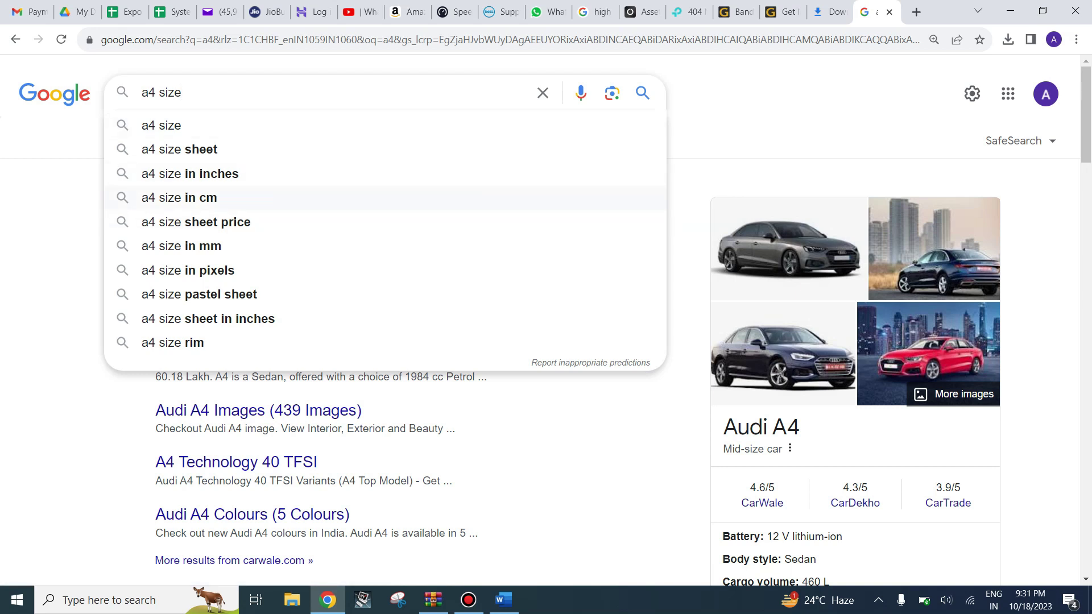
left_click(179, 197)
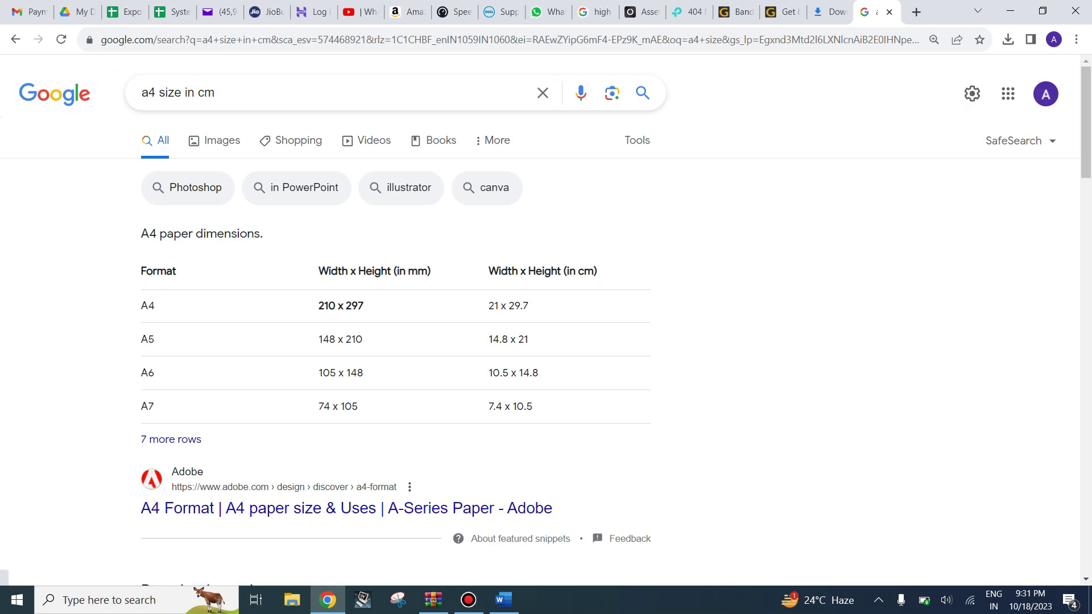
Refine the search to 'a4 size in inches' and select the 8.3 x 11.7 dimensions
left_click(216, 93)
key("BackSpace")
key("BackSpace")
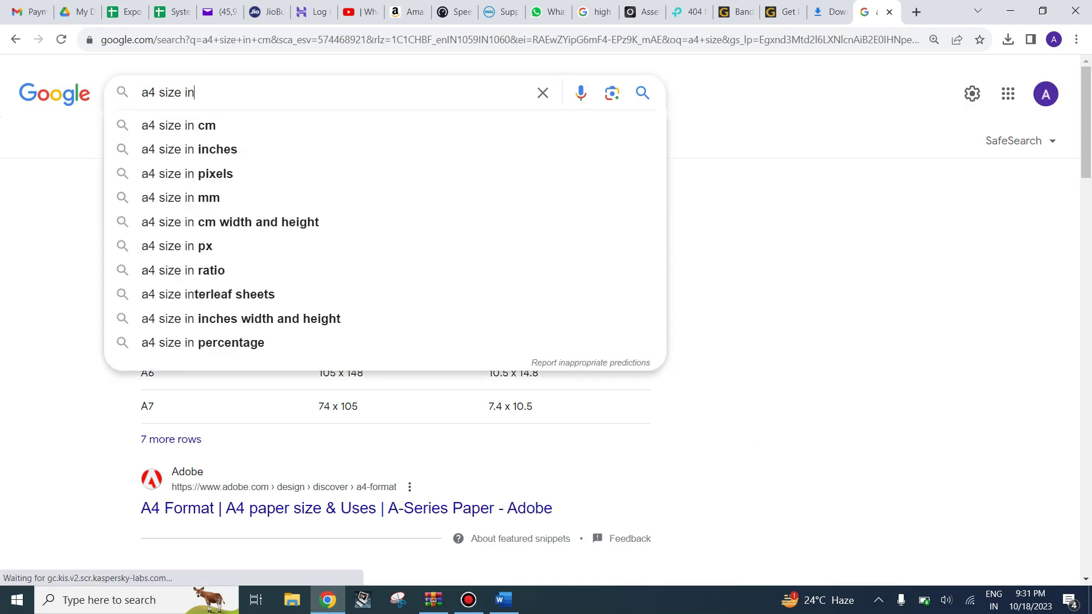
type(" in")
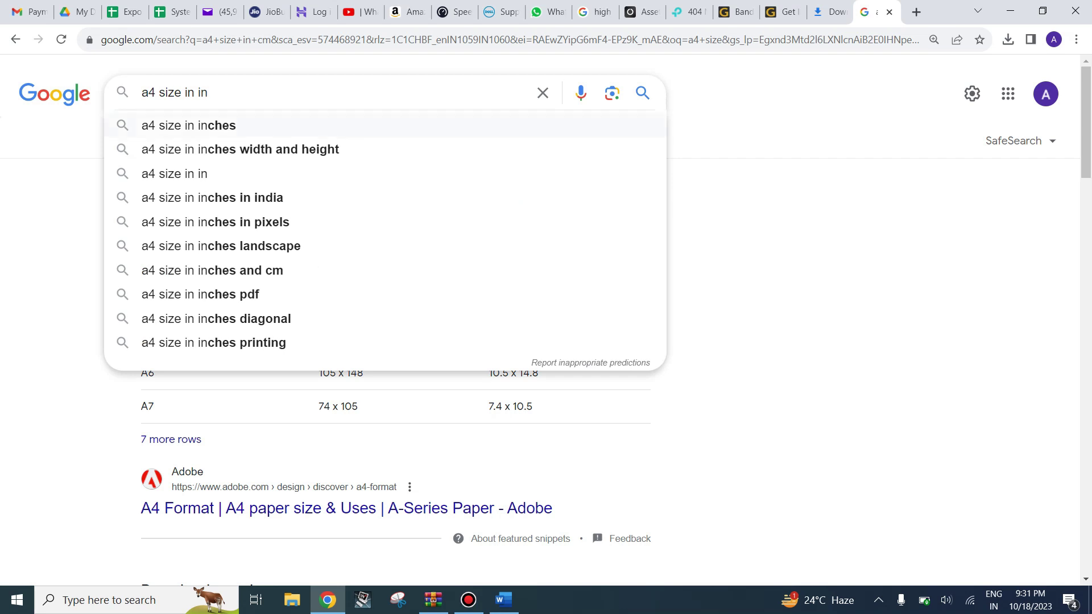
type("ches")
key("Return")
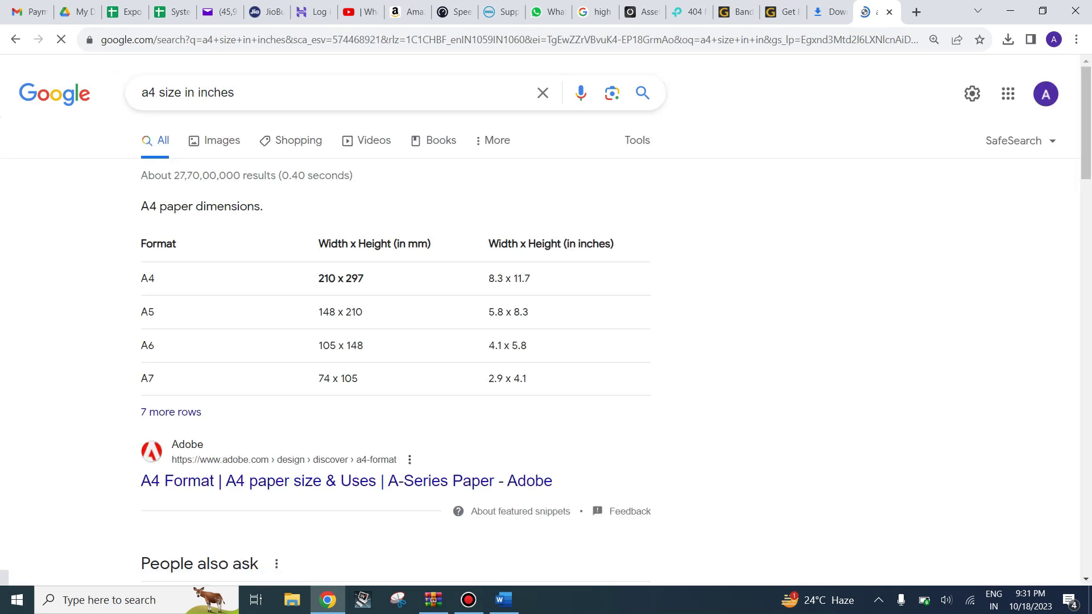
left_click_drag(489, 278, 530, 278)
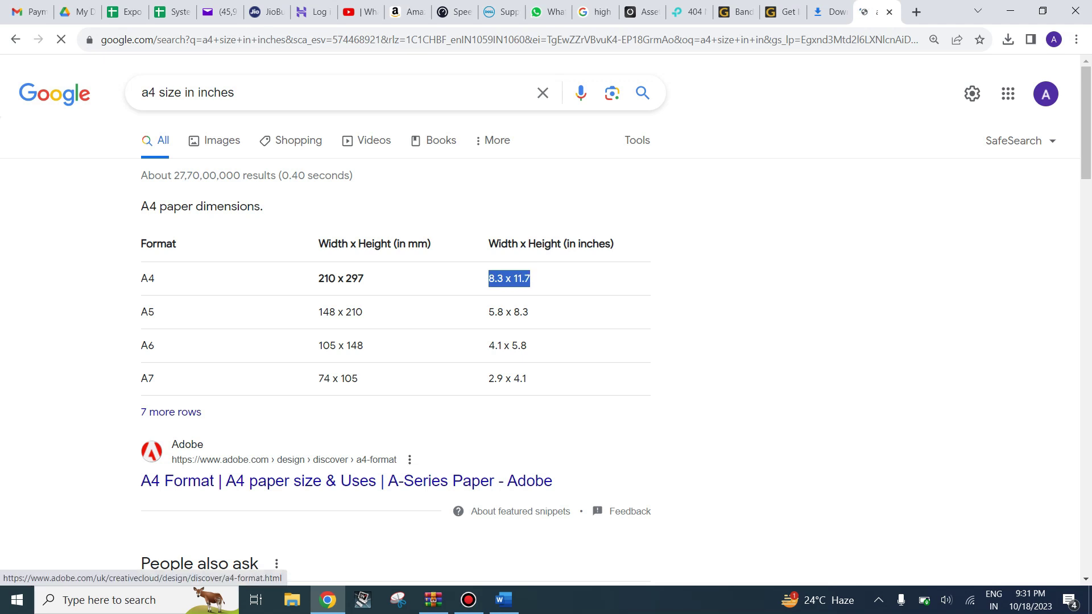
key("alt+Tab")
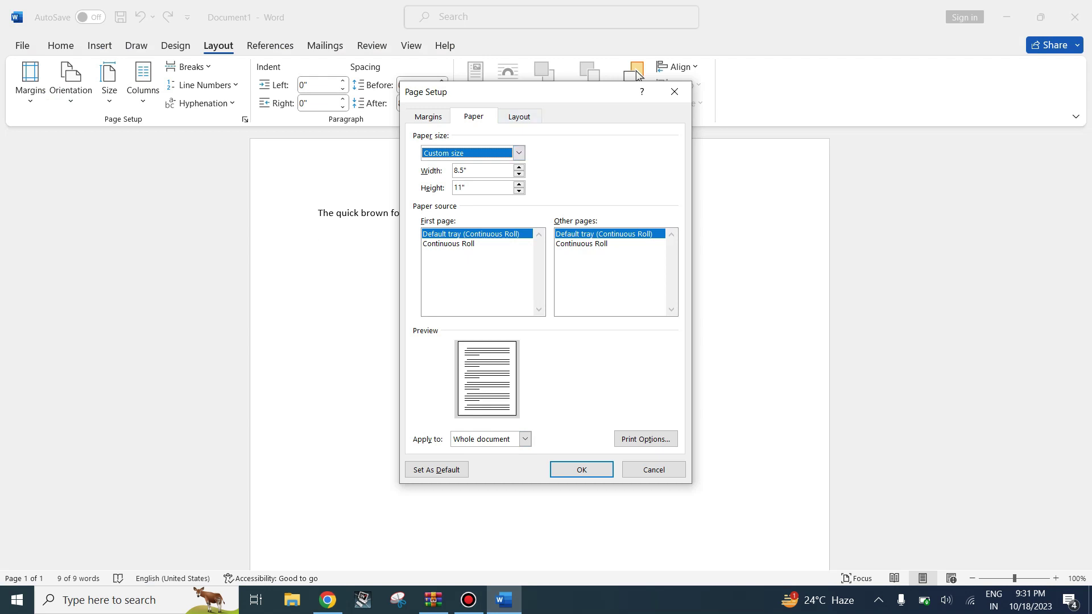
Cancel Page Setup and switch the page orientation to Landscape
key("Escape")
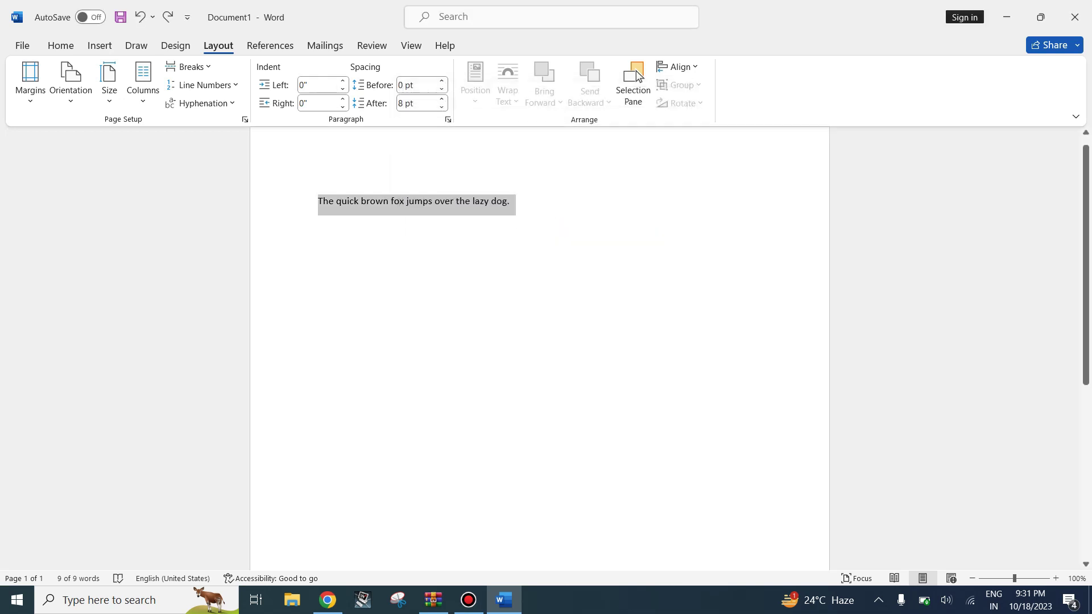
scroll(639, 75, "down", 3)
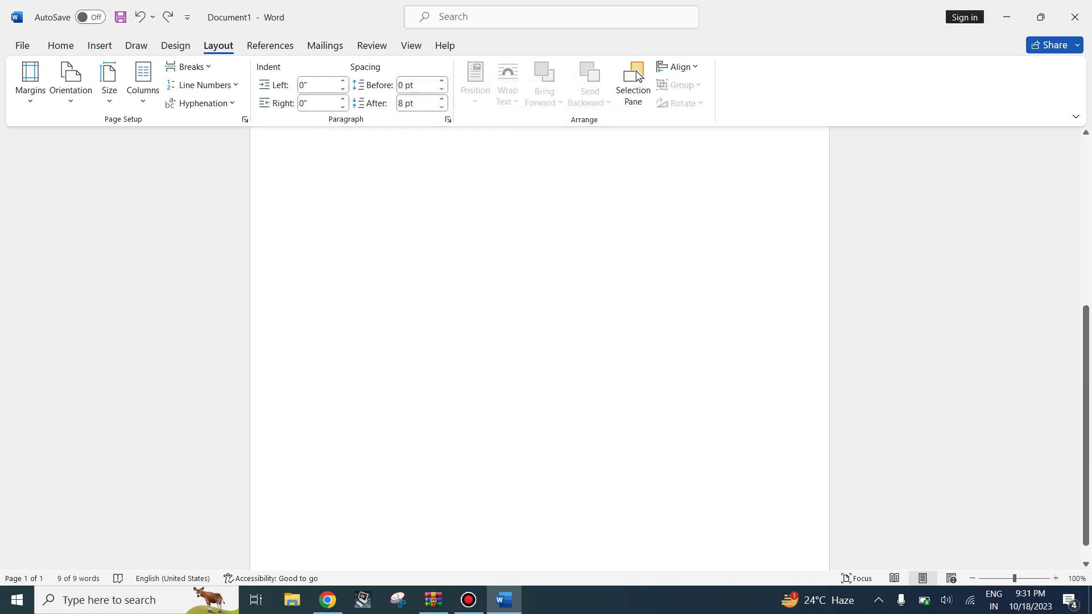
scroll(638, 76, "up", 5)
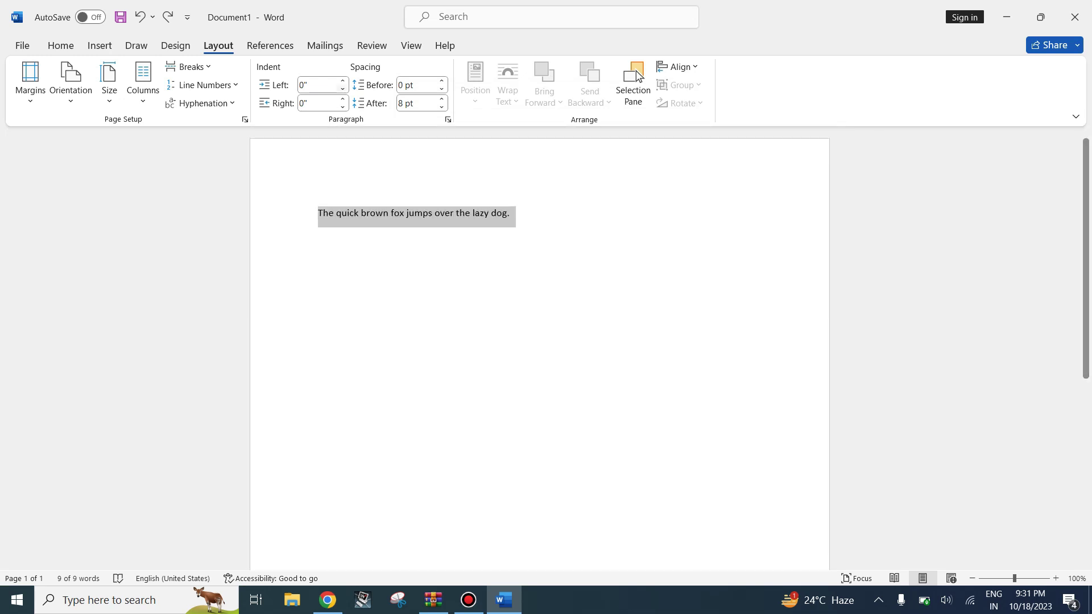
key("Left")
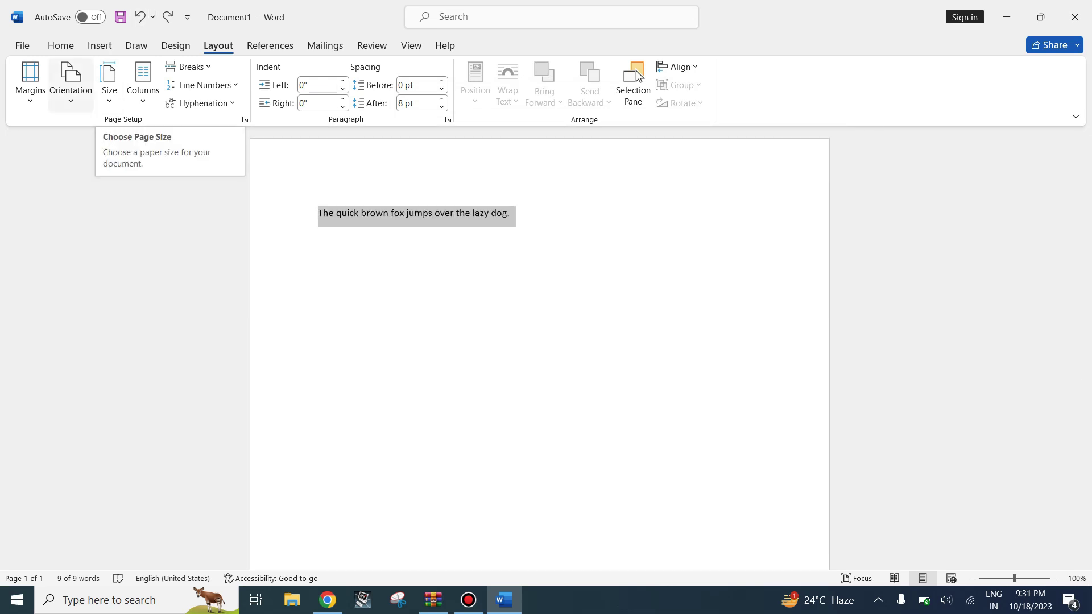
key("Return")
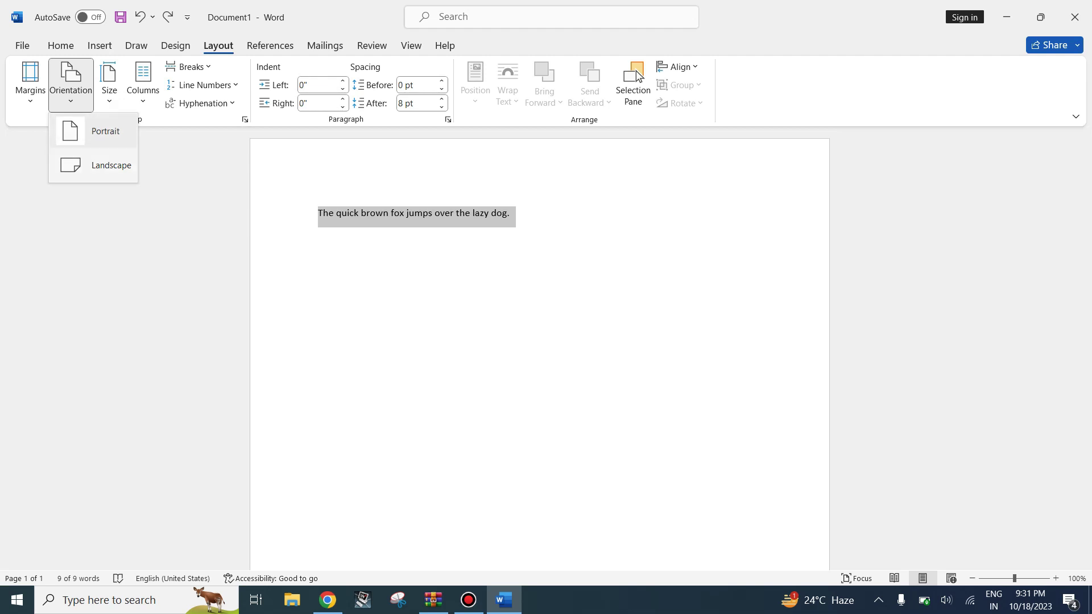
key("Down")
key("Return")
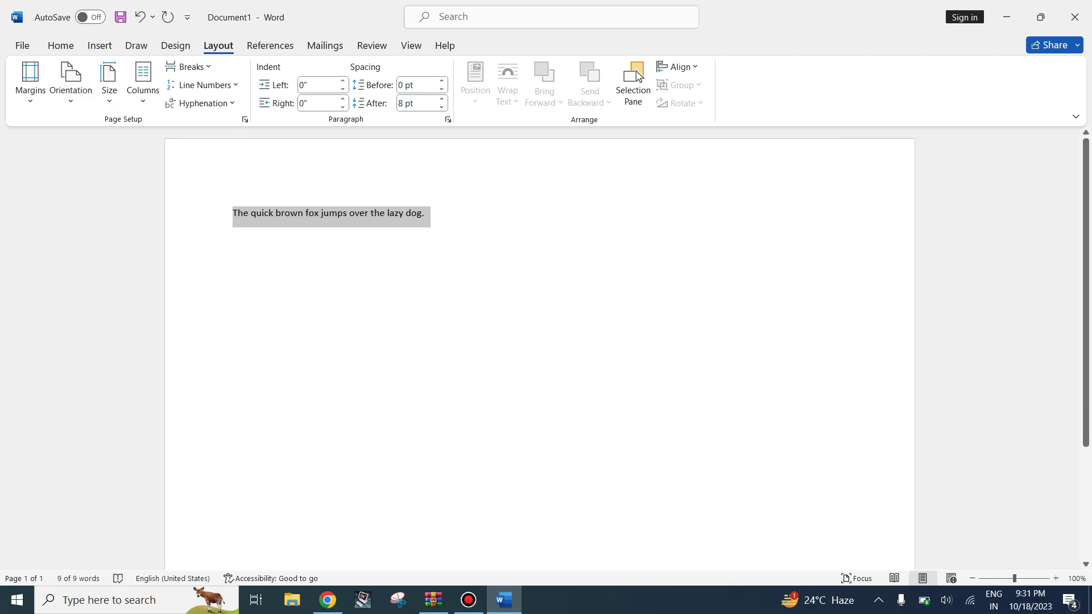
Switch the page orientation back to Portrait
scroll(638, 75, "down", 4)
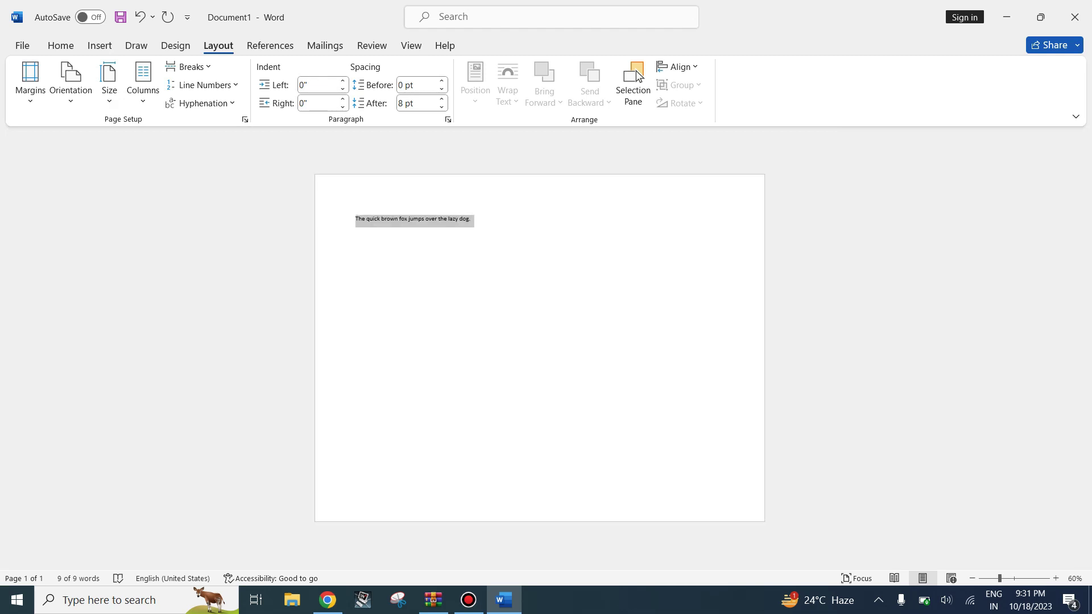
key("Right")
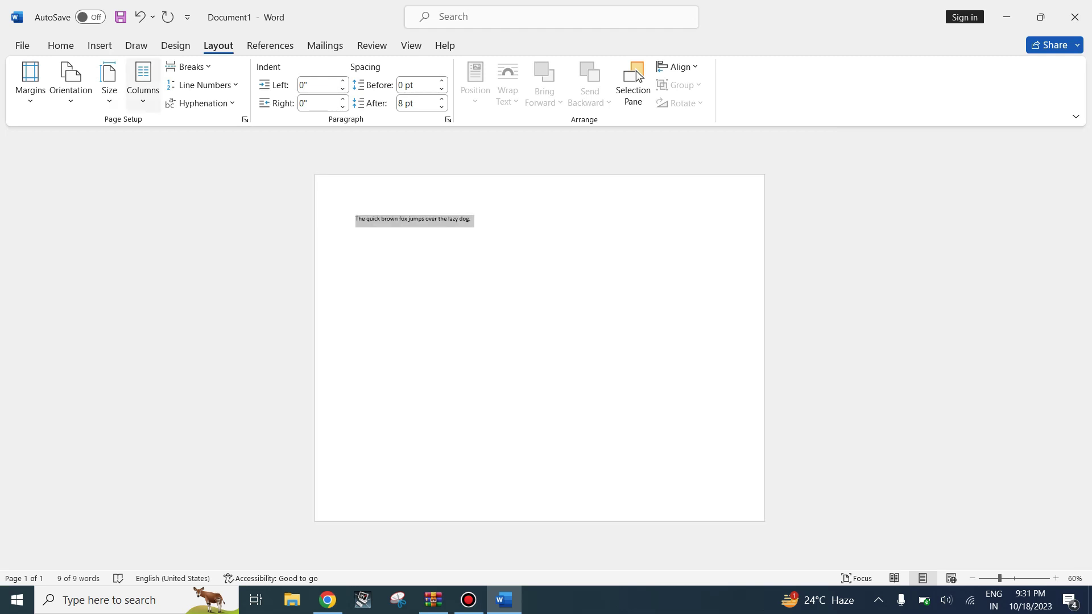
key("Left")
key("Left")
key("Return")
key("Down")
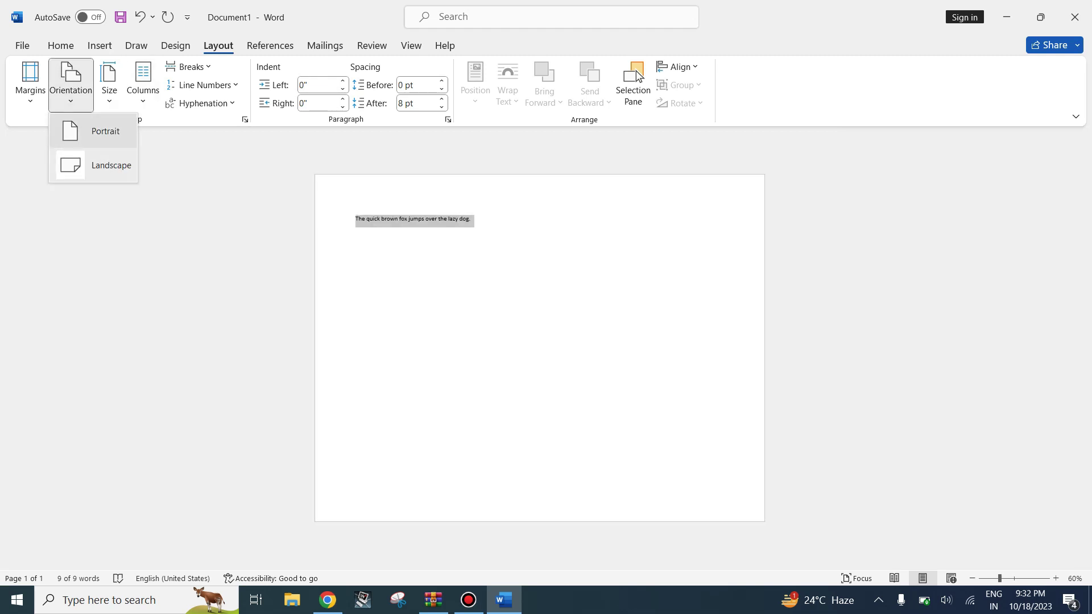
key("Return")
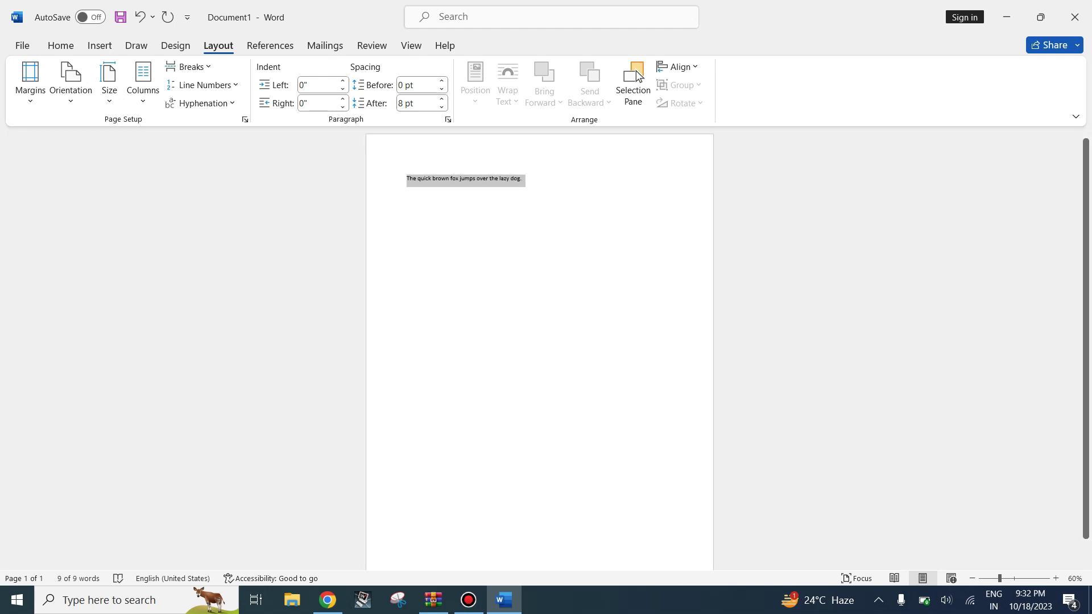
key("Right")
key("Return")
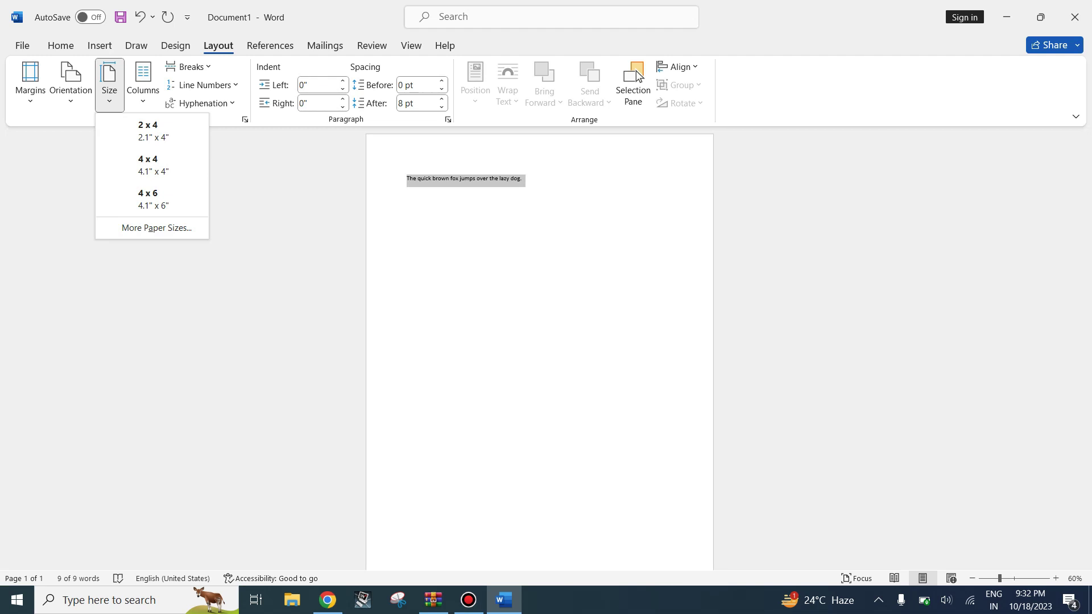
key("Escape")
key("Left")
key("Return")
key("Escape")
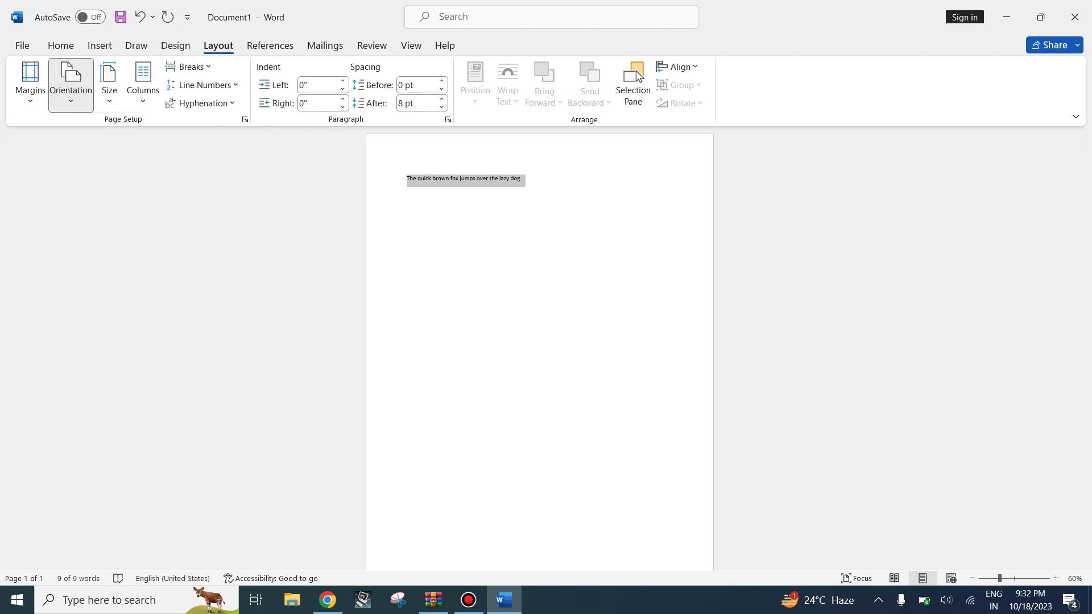
key("Left")
key("Return")
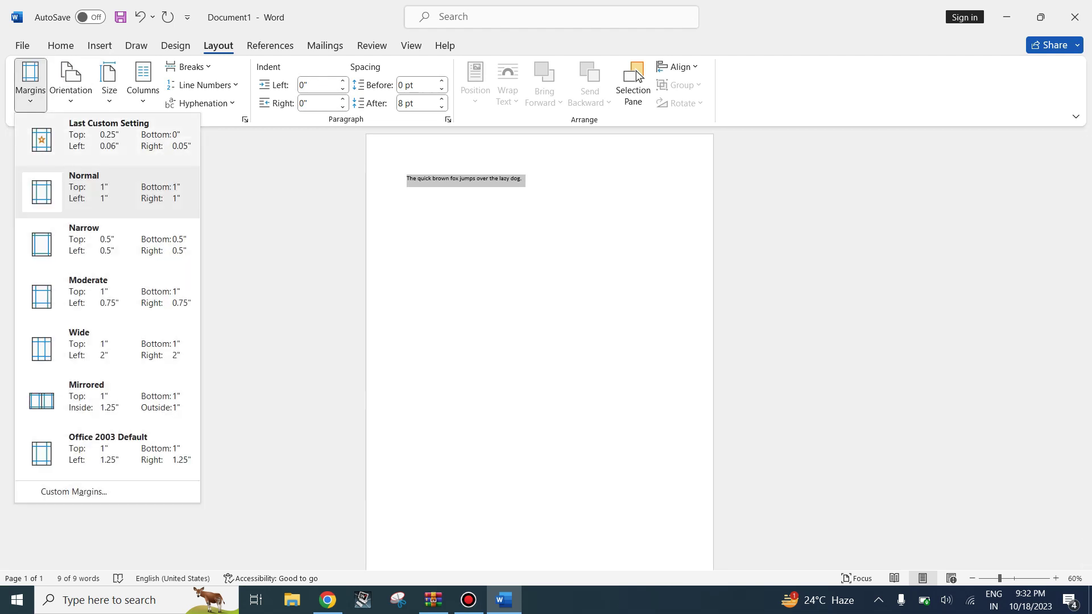
key("Return")
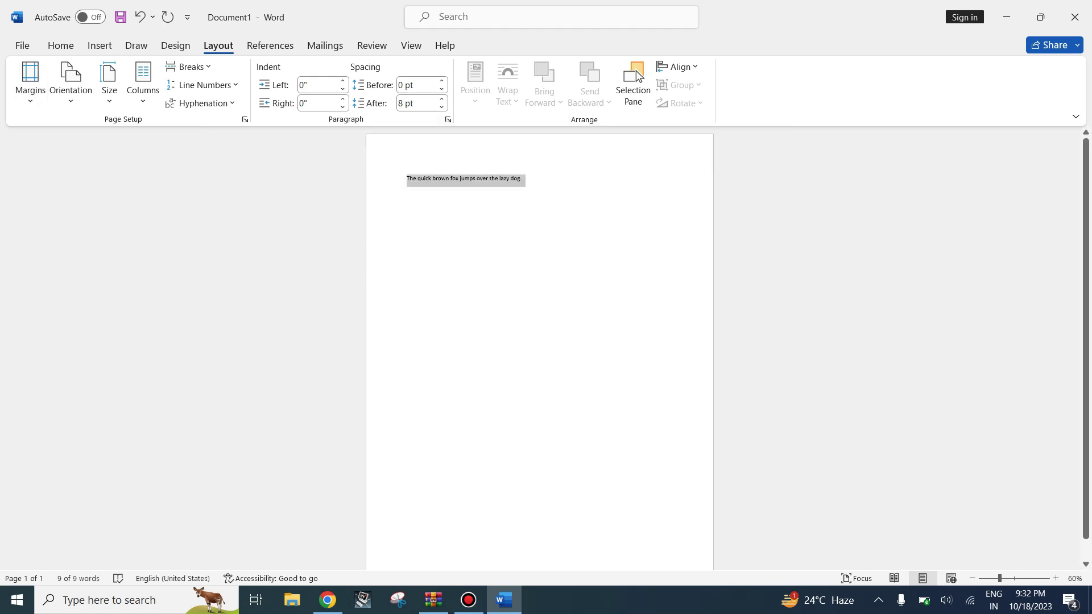
left_click(468, 600)
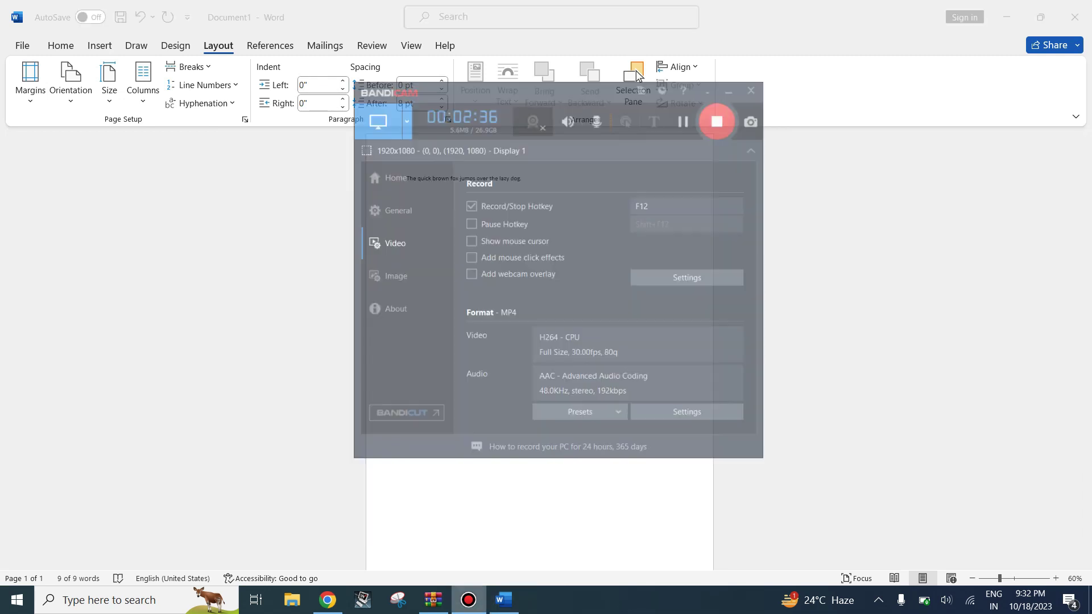
left_click(747, 44)
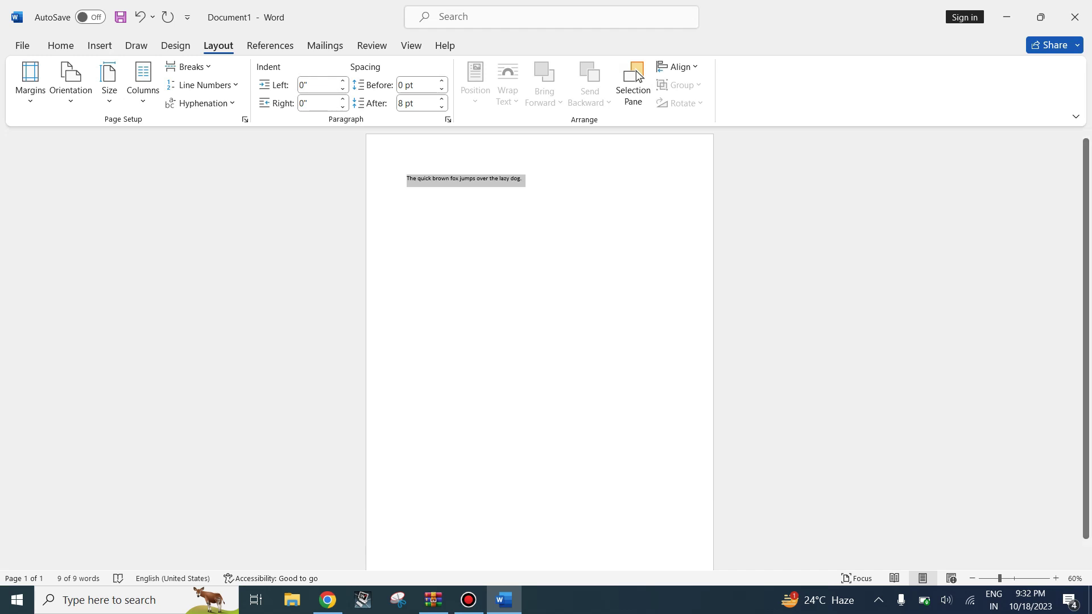
Turn on the Ruler from the View ribbon, then return to the Layout ribbon
left_click(411, 46)
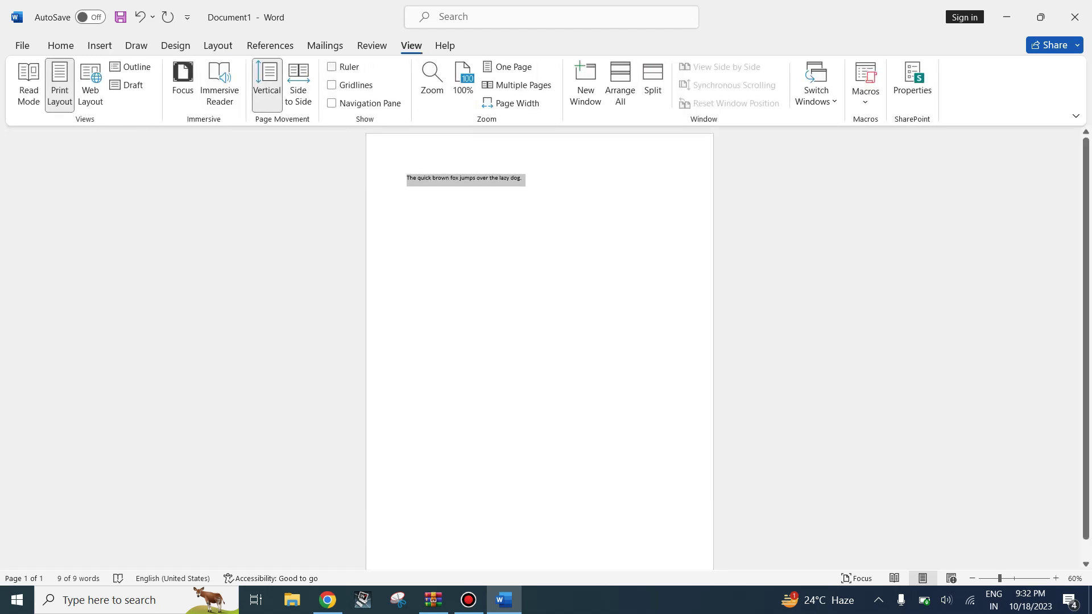
left_click(343, 66)
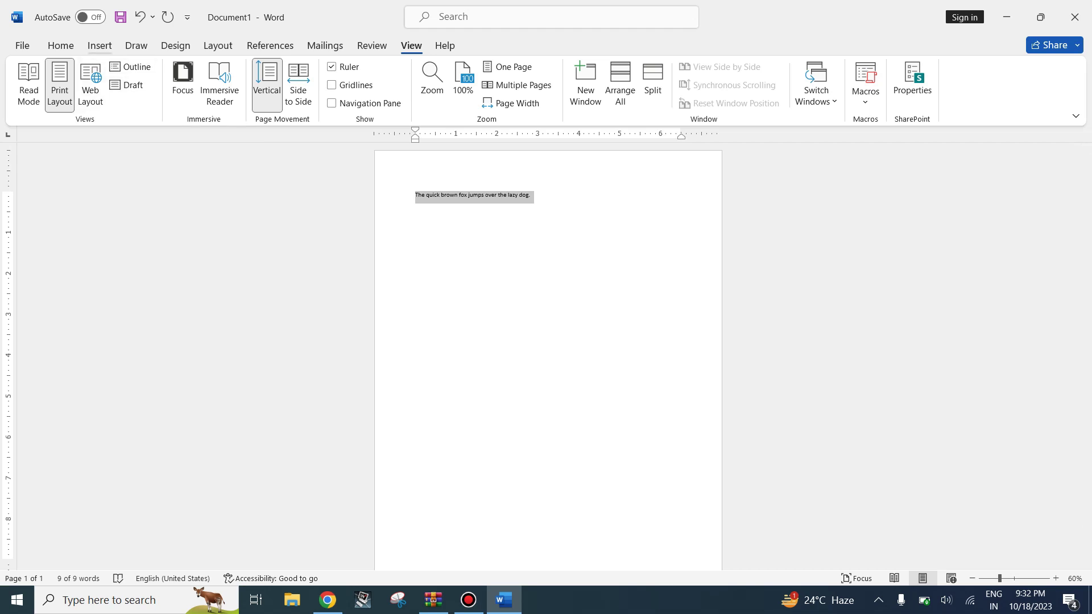
left_click(60, 45)
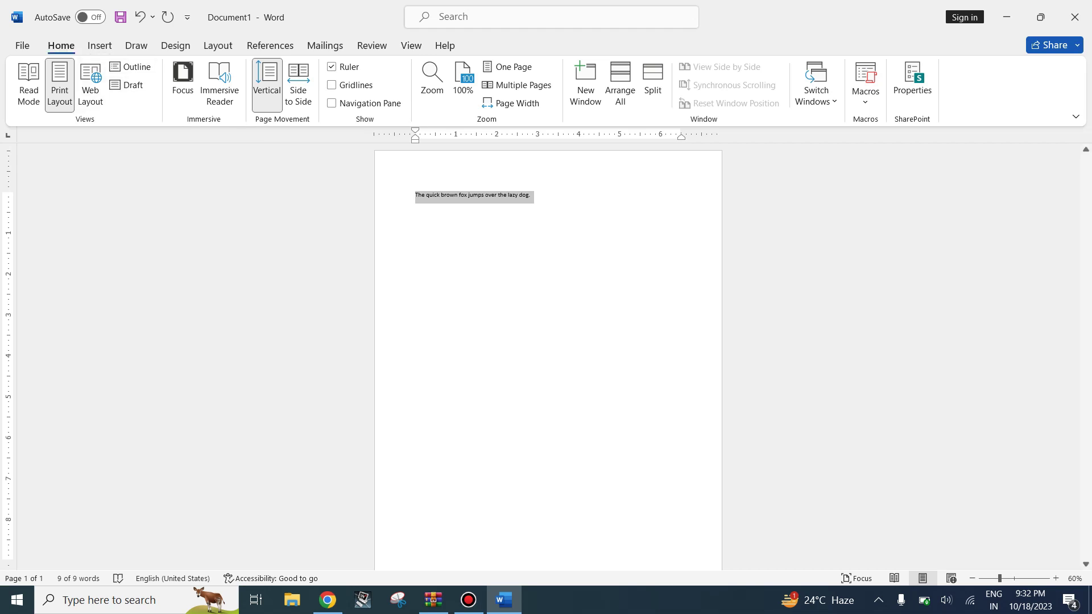
left_click(217, 45)
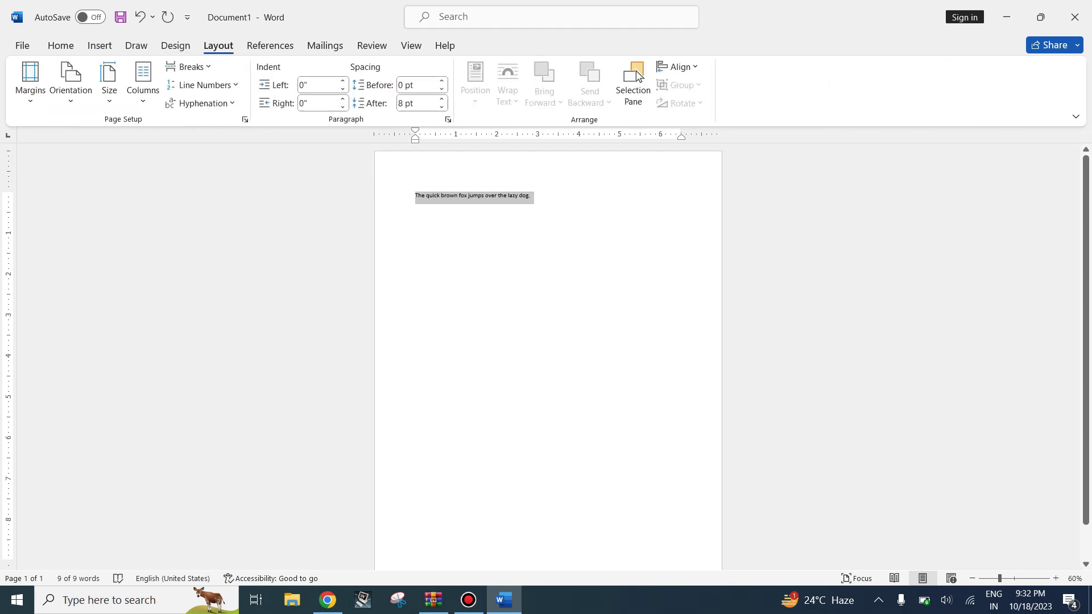
Open Page Setup through Custom Margins, cancel it, and bring up the margin presets list
key("Return")
key("Up")
key("Return")
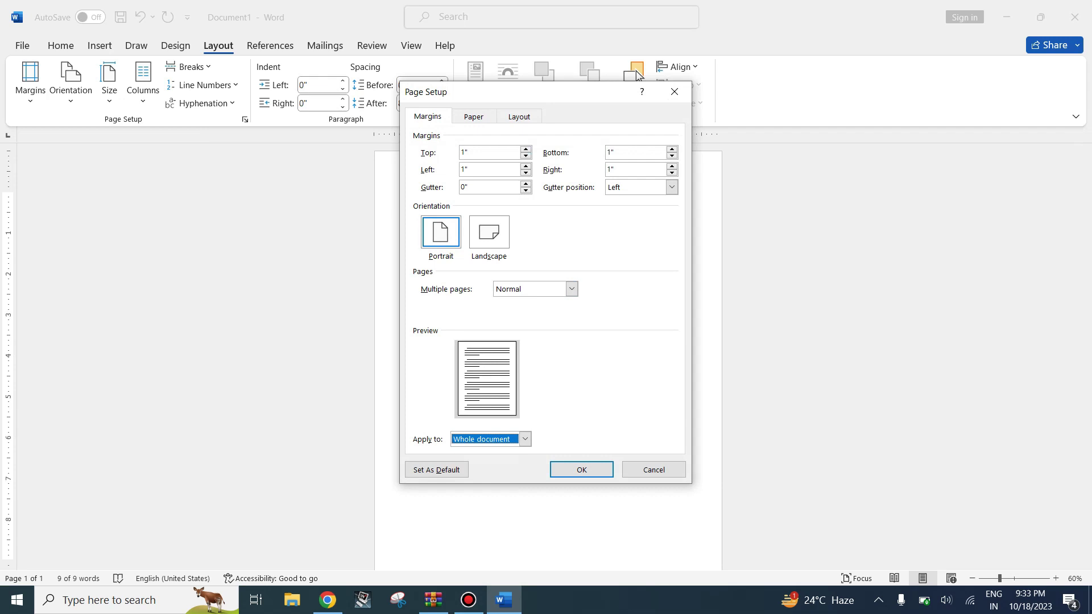
key("Tab")
key("Tab")
key("Tab")
key("Return")
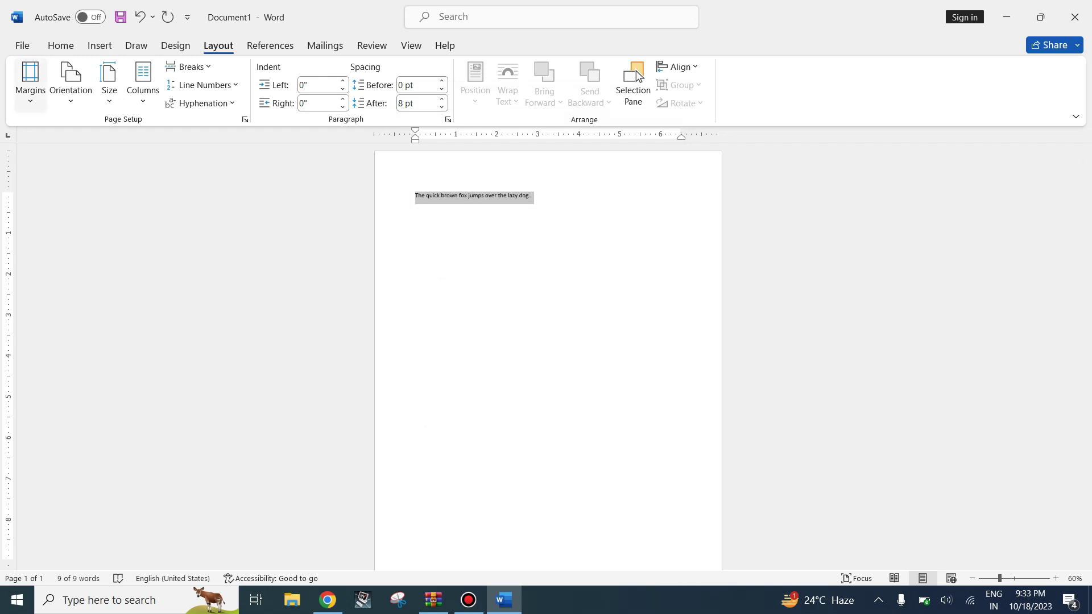
key("Return")
key("Up")
key("Up")
key("Up")
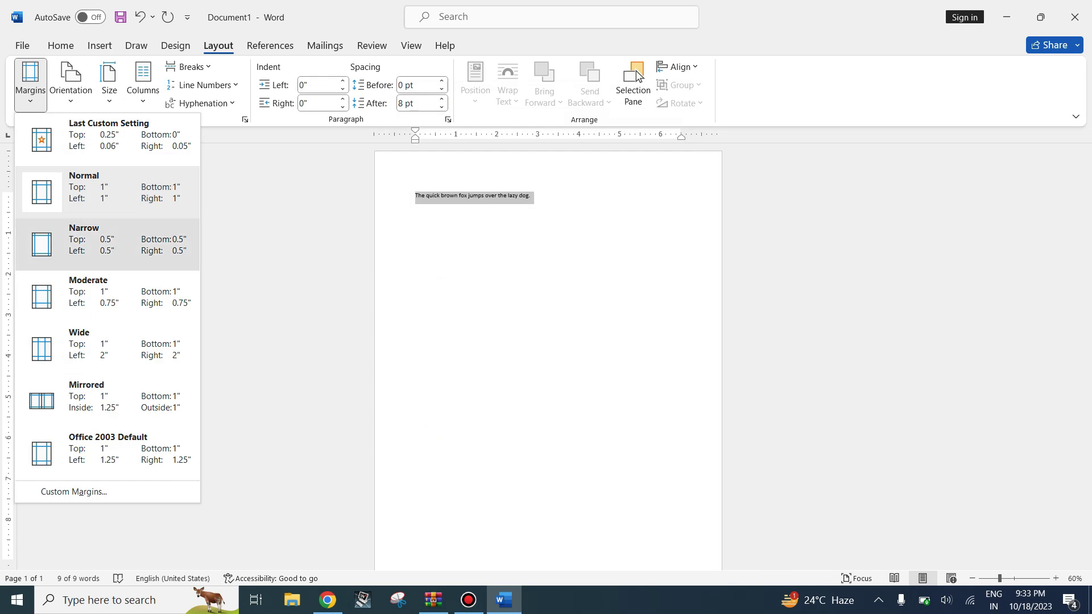
Apply Narrow 0.5" margins and reselect the fox sentence
key("Return")
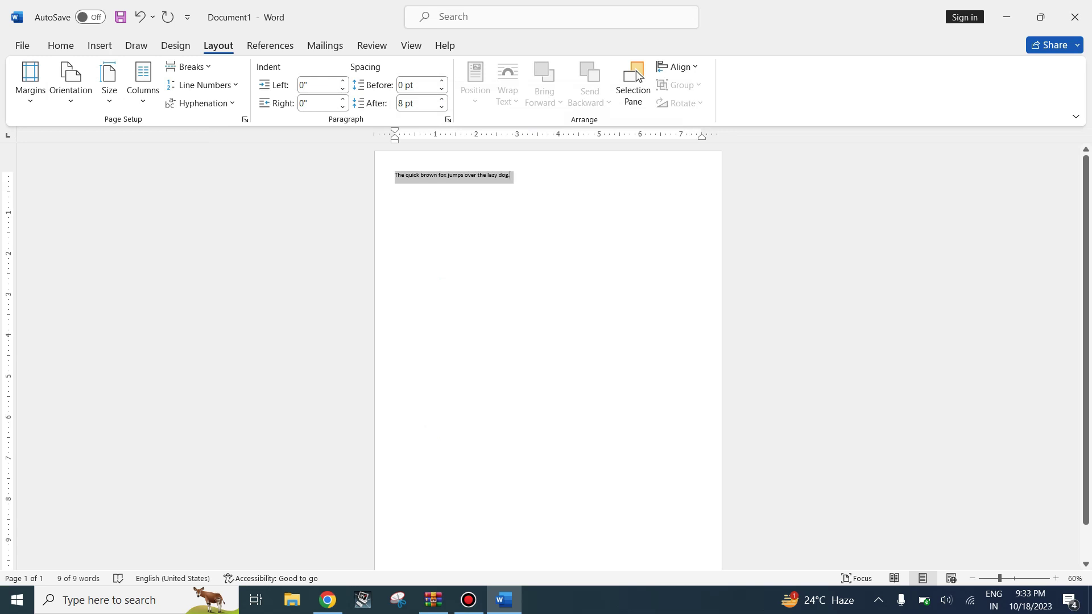
key("End")
key("ctrl+shift+Left")
key("ctrl+shift+Left")
key("ctrl+shift+Left")
key("ctrl+shift+Left")
key("ctrl+shift+Left")
key("ctrl+shift+Left")
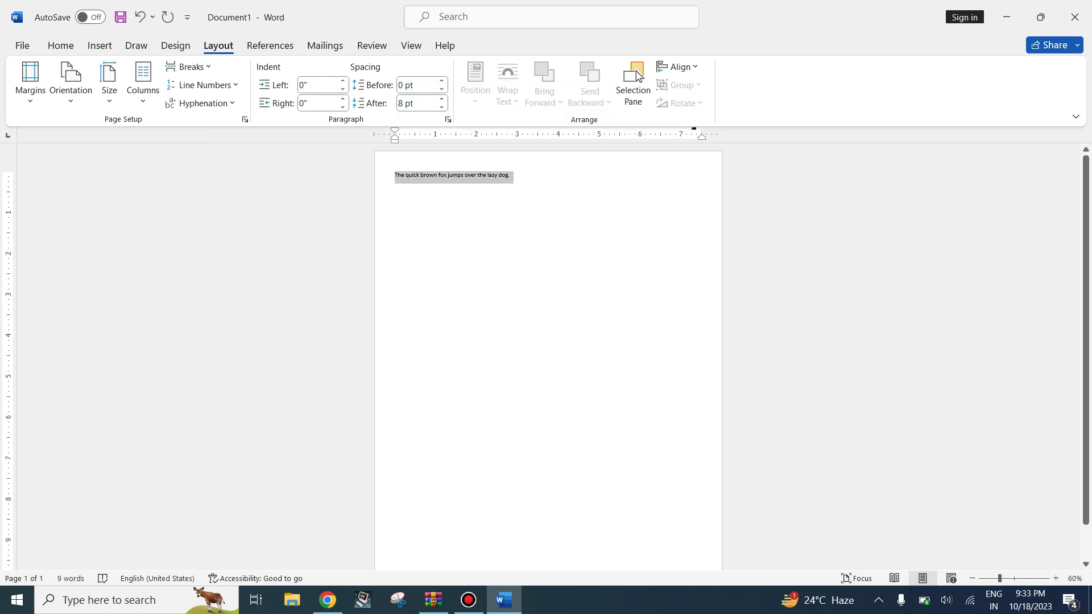
Copy the fox sentence and paste it twice so it repeats three times in one paragraph
key("ctrl+c")
key("End")
key("Return")
key("ctrl+v")
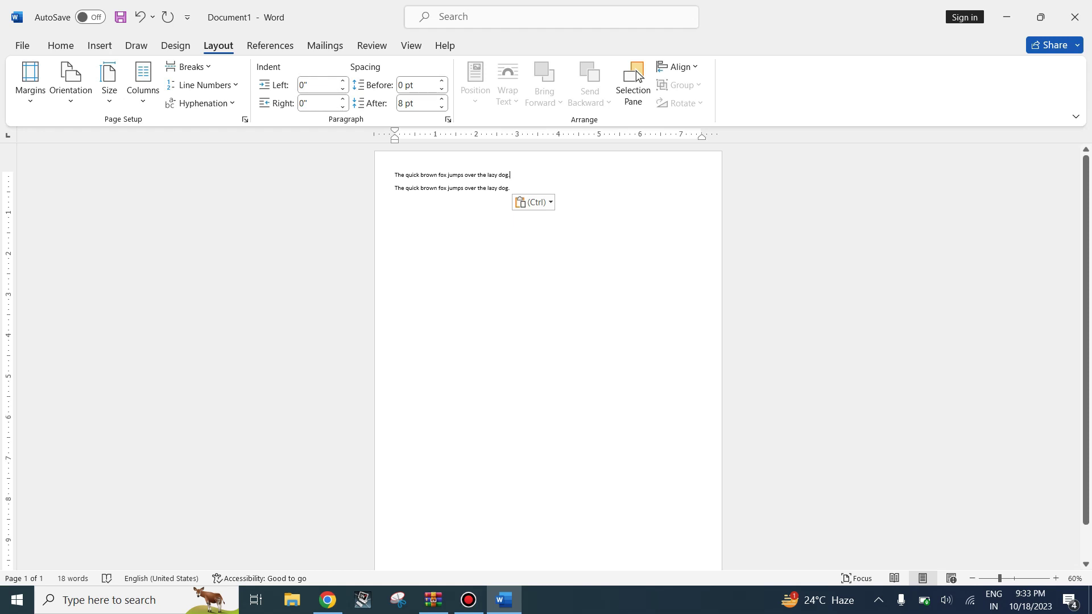
key("Delete")
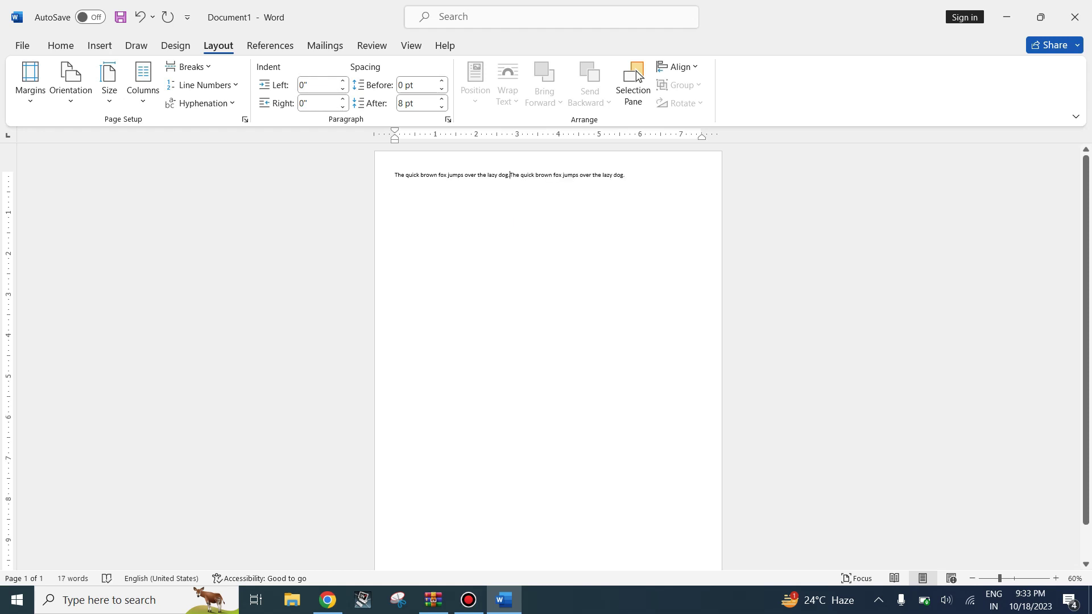
key("End")
key("ctrl+v")
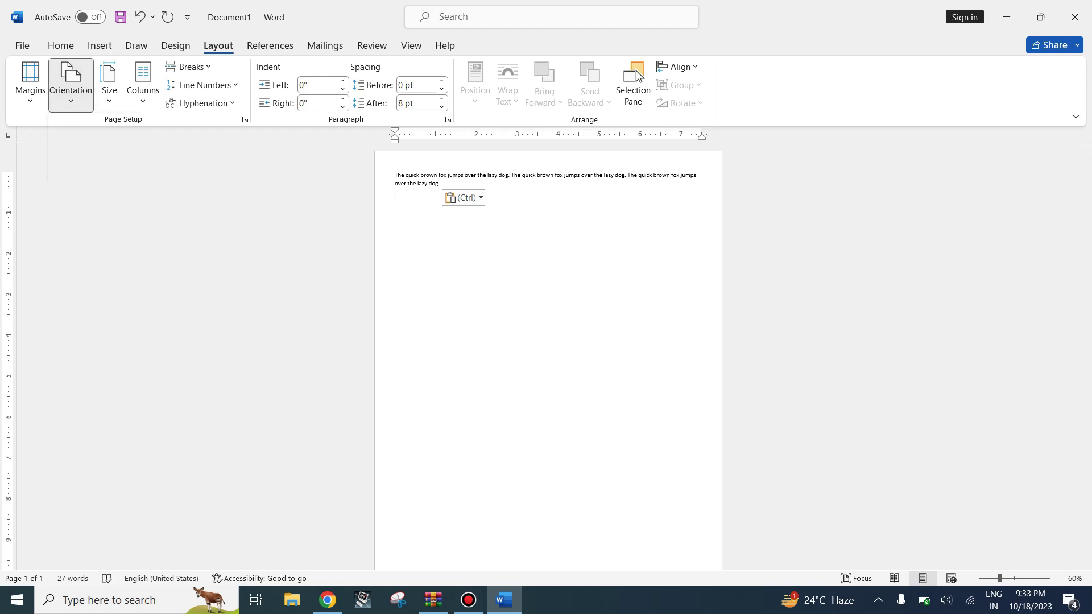
Switch margins to Normal 1" and then back to Narrow 0.5"
key("alt+p")
key("m")
key("Up")
key("Return")
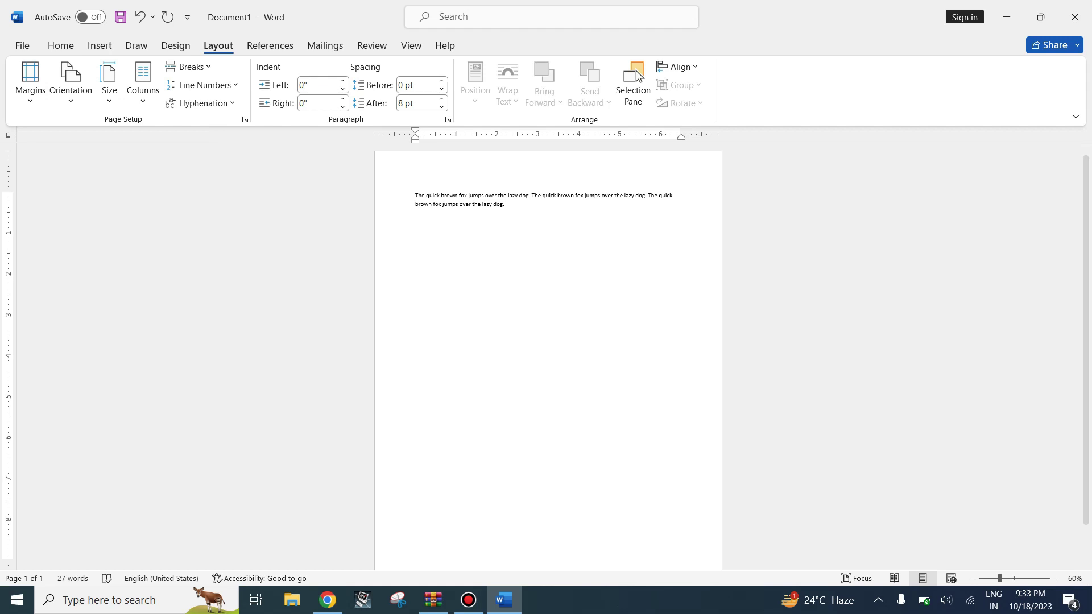
key("alt+p")
key("m")
key("Down")
key("Down")
key("Down")
key("Up")
key("Up")
key("Up")
key("Return")
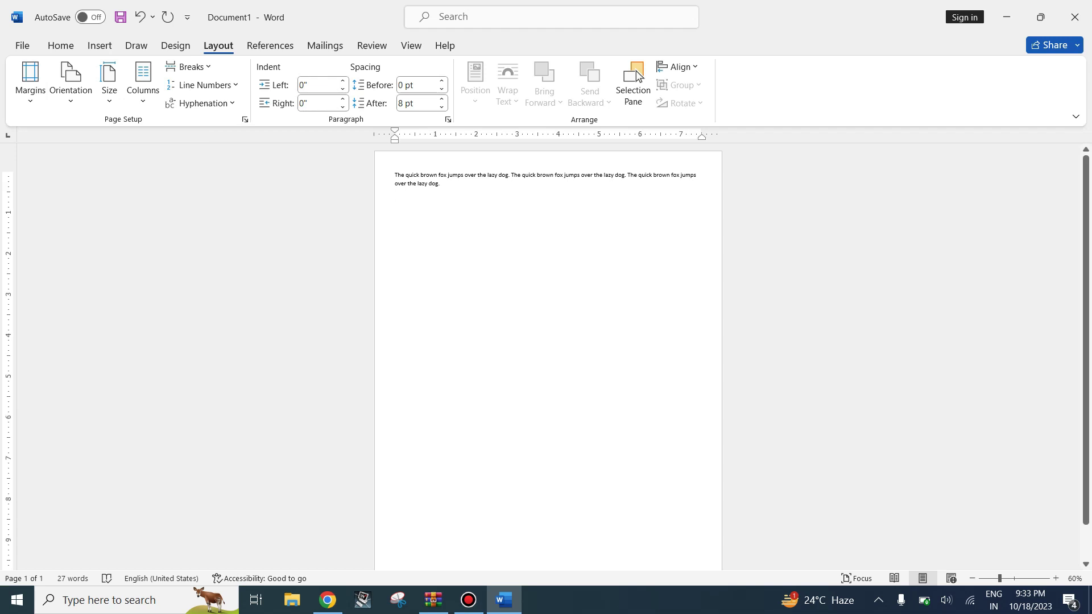
scroll(638, 75, "up", 1, "ctrl")
scroll(638, 76, "up", 4, "ctrl")
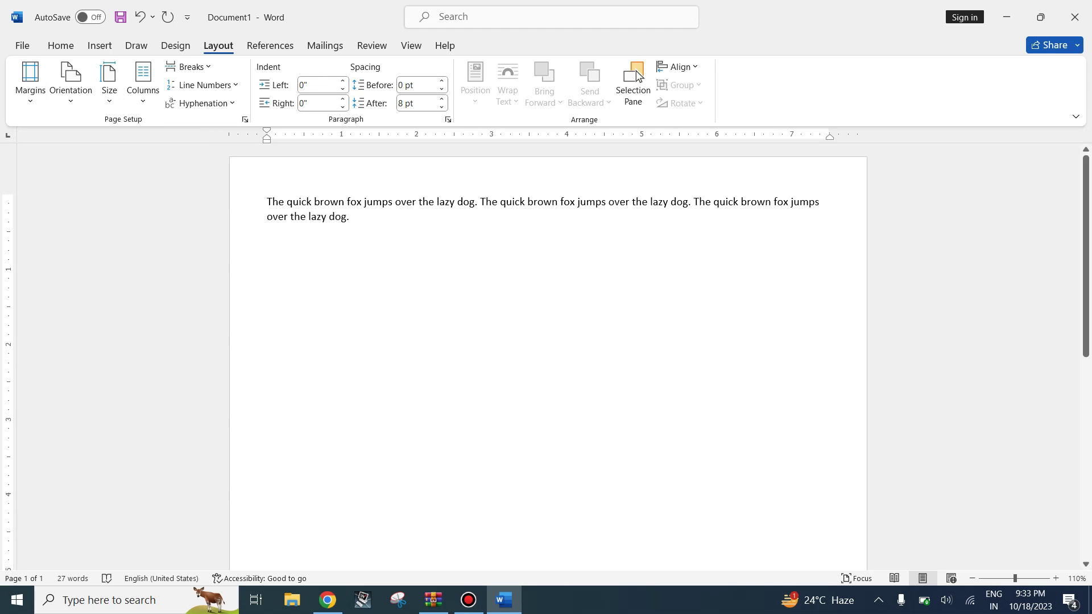
Make the first 'over the lazy dog' bold and the second 'fox' italic
key("shift+Right")
key("shift+Right")
key("shift+Right")
key("shift+Right")
key("shift+Right")
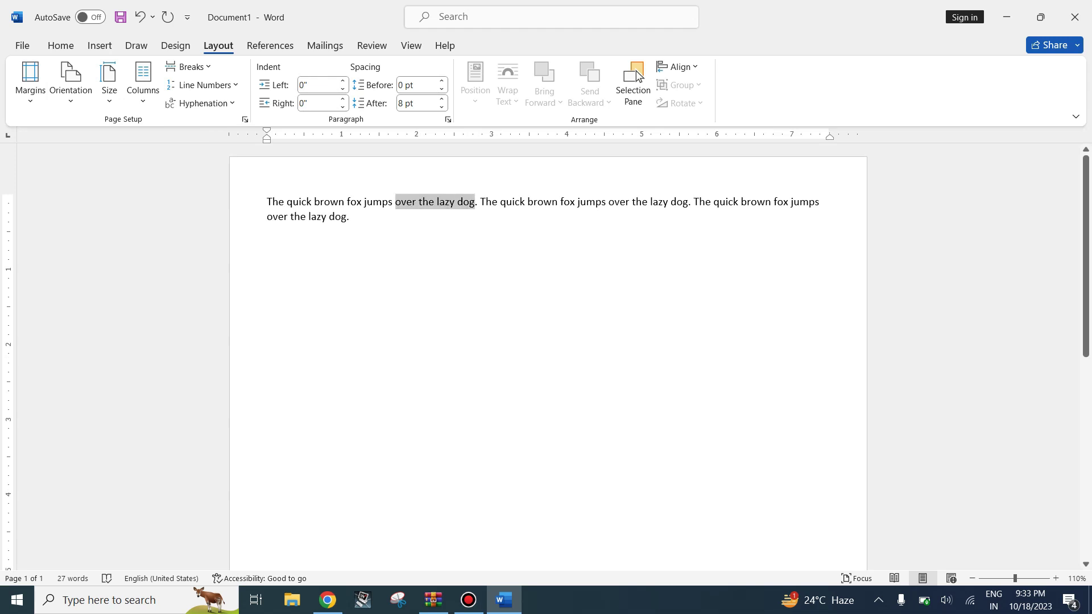
left_click(61, 45)
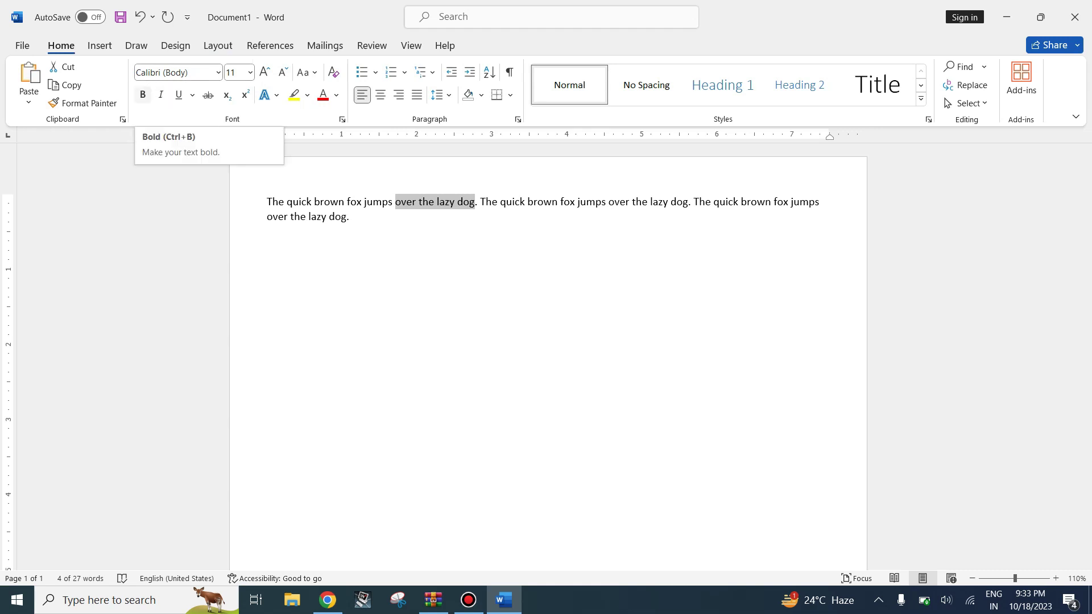
left_click(143, 95)
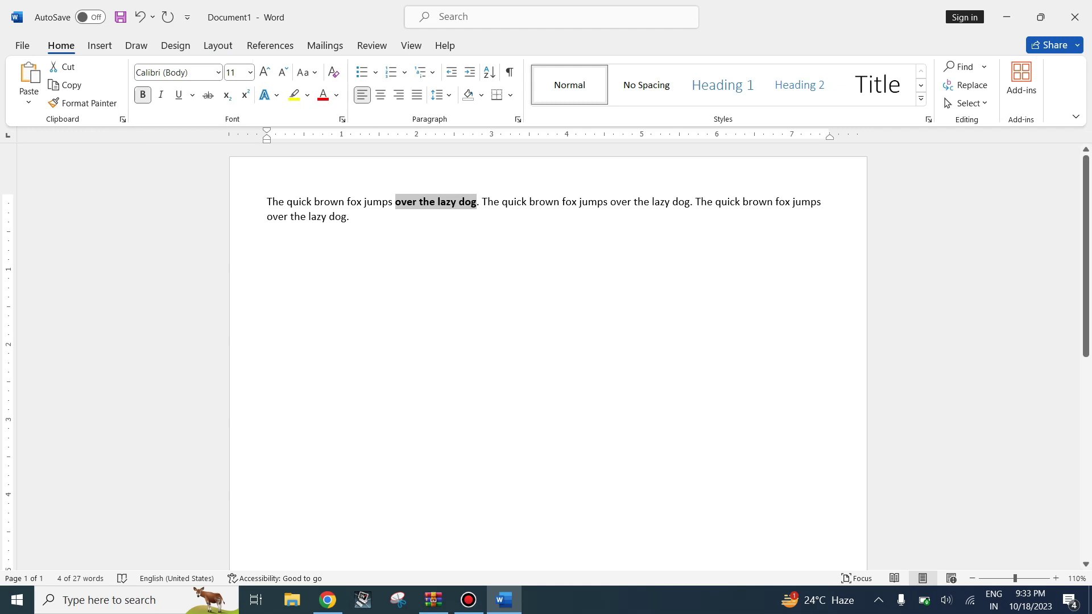
left_click_drag(562, 201, 576, 202)
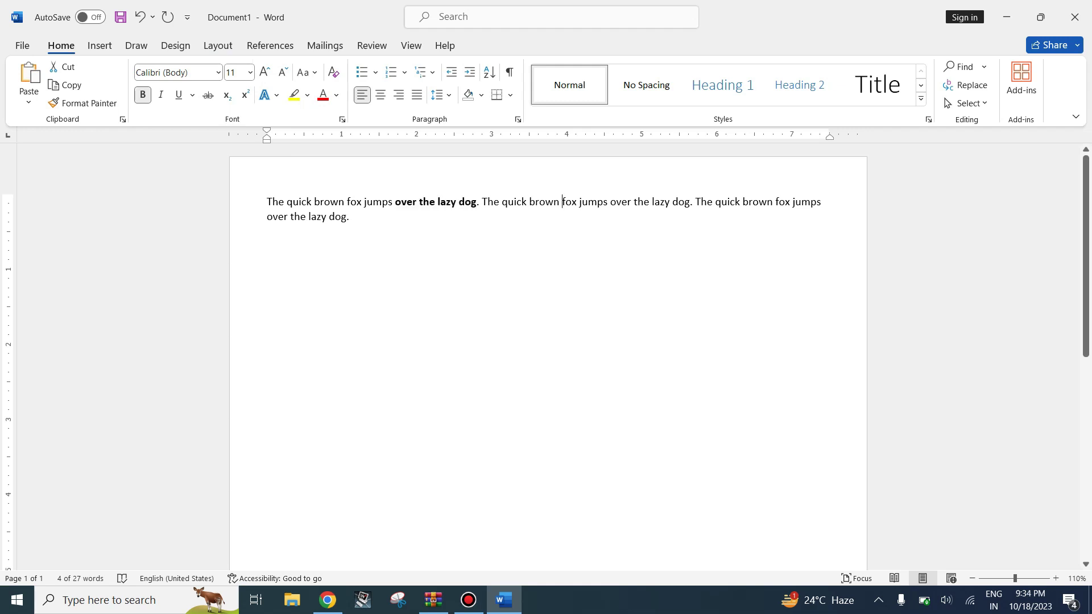
key("ctrl+i")
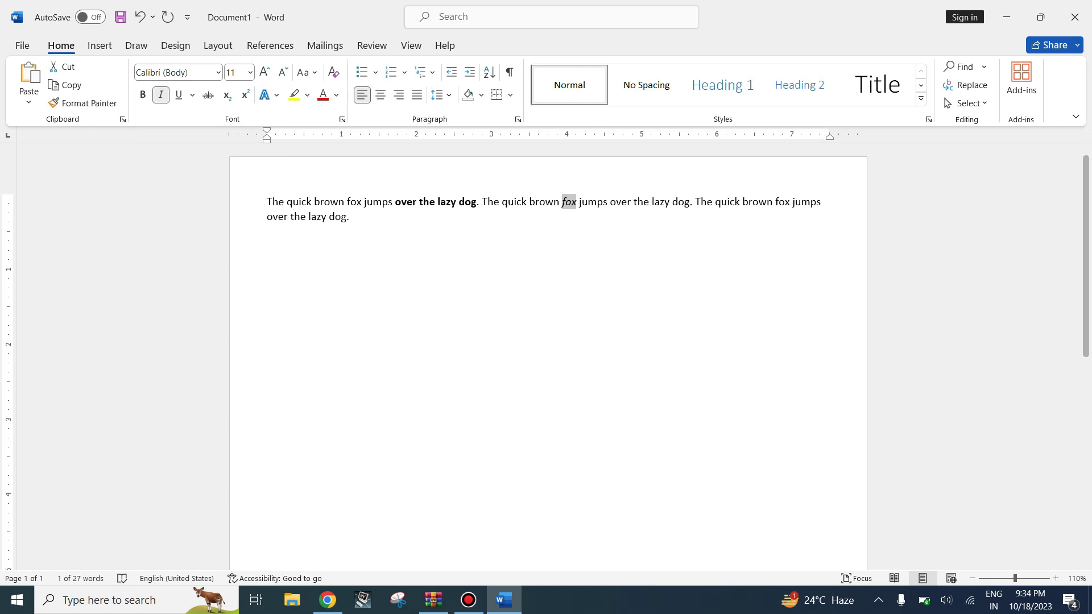
Underline the first 'brown', strike through the second 'the', and add an empty line below
left_click_drag(314, 202, 345, 202)
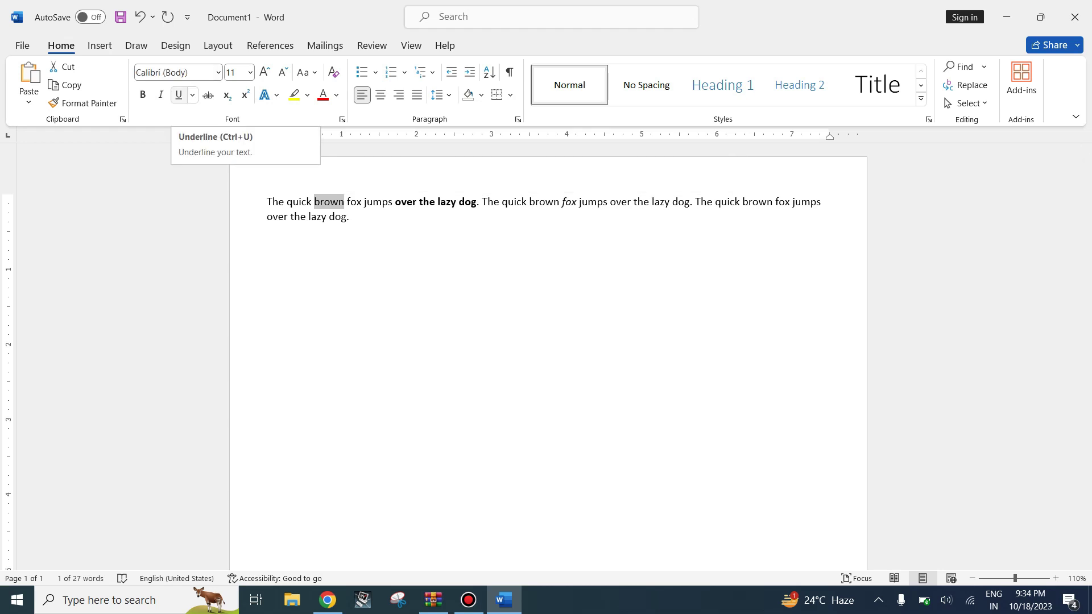
left_click(178, 94)
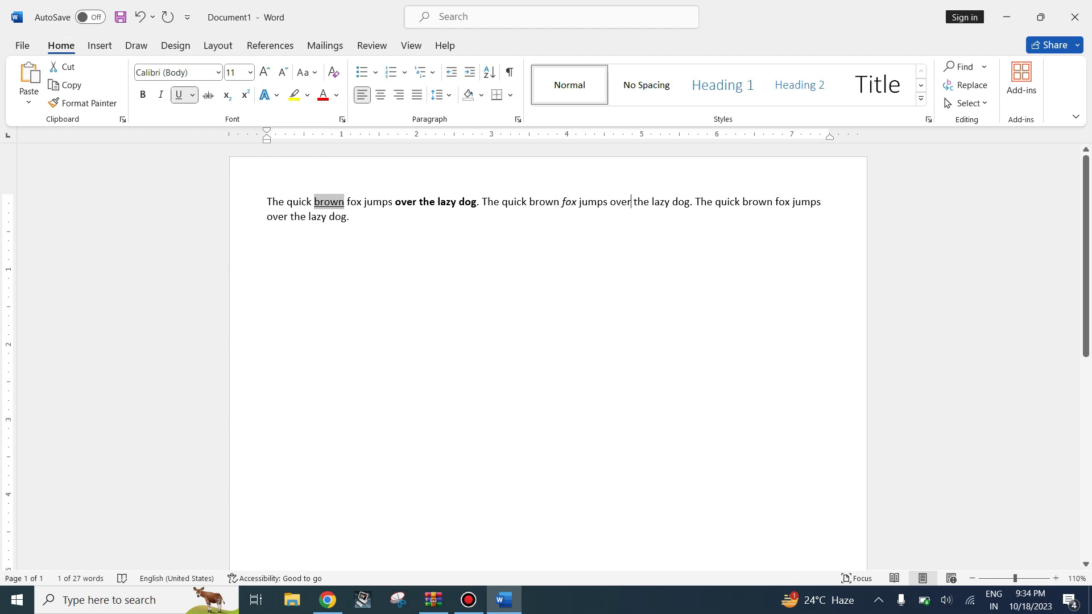
left_click(630, 201)
left_click_drag(634, 202, 649, 203)
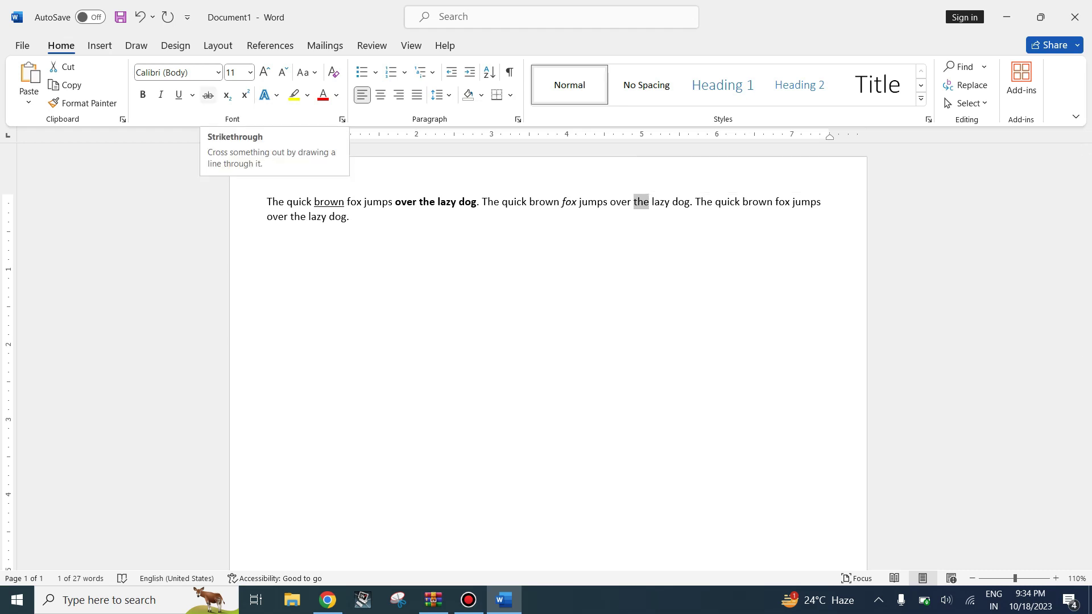
left_click(208, 95)
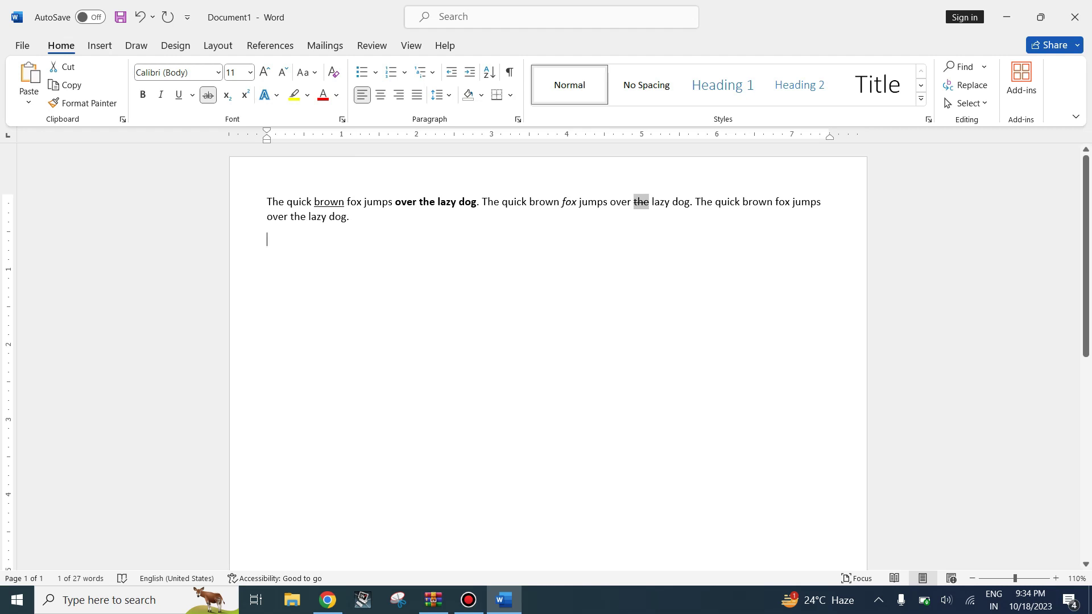
left_click(267, 239)
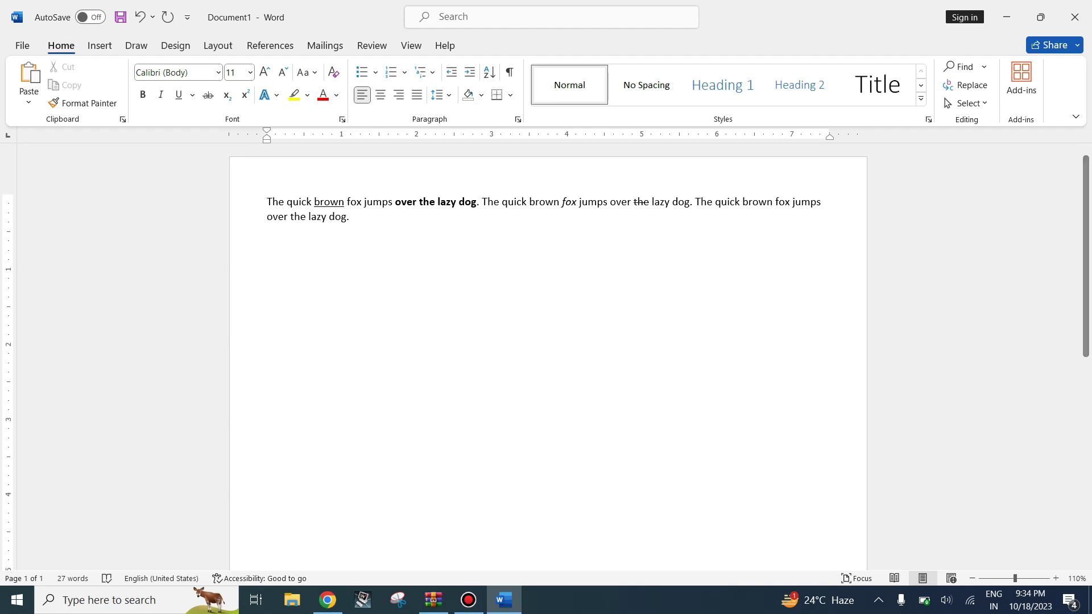
key("Return")
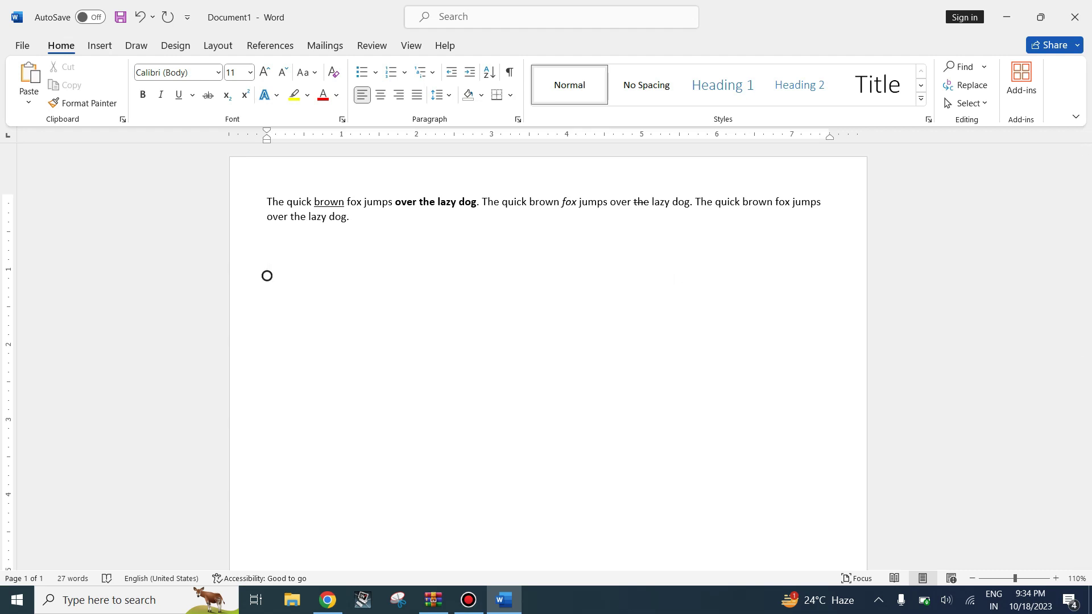
Type 'H2O' on a new line and make its 2 a superscript
key("BackSpace")
key("BackSpace")
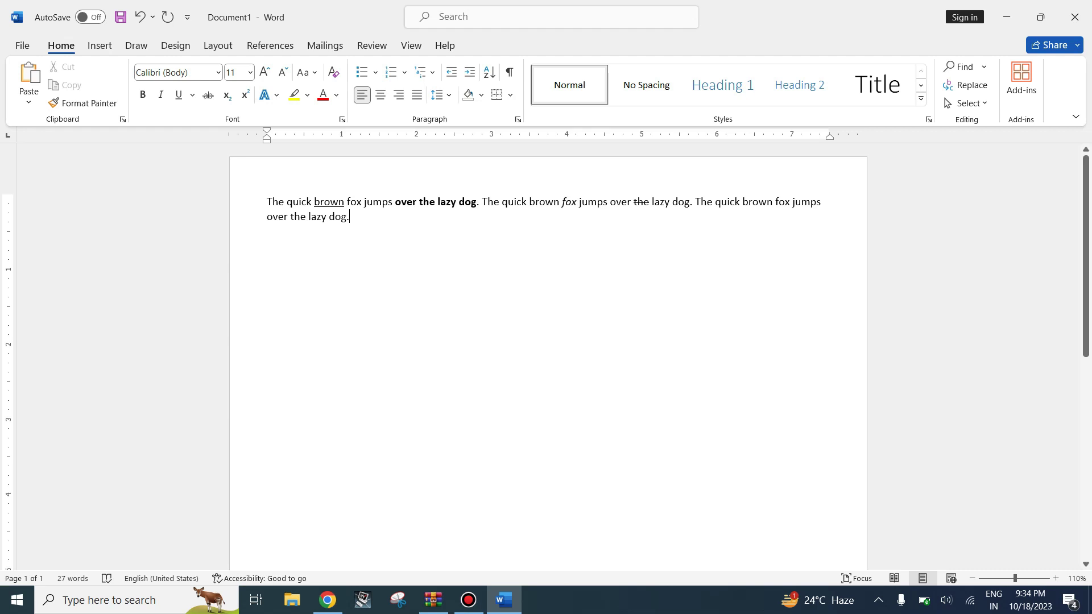
key("Return")
key("Return")
type("H2O")
left_click_drag(274, 263, 280, 263)
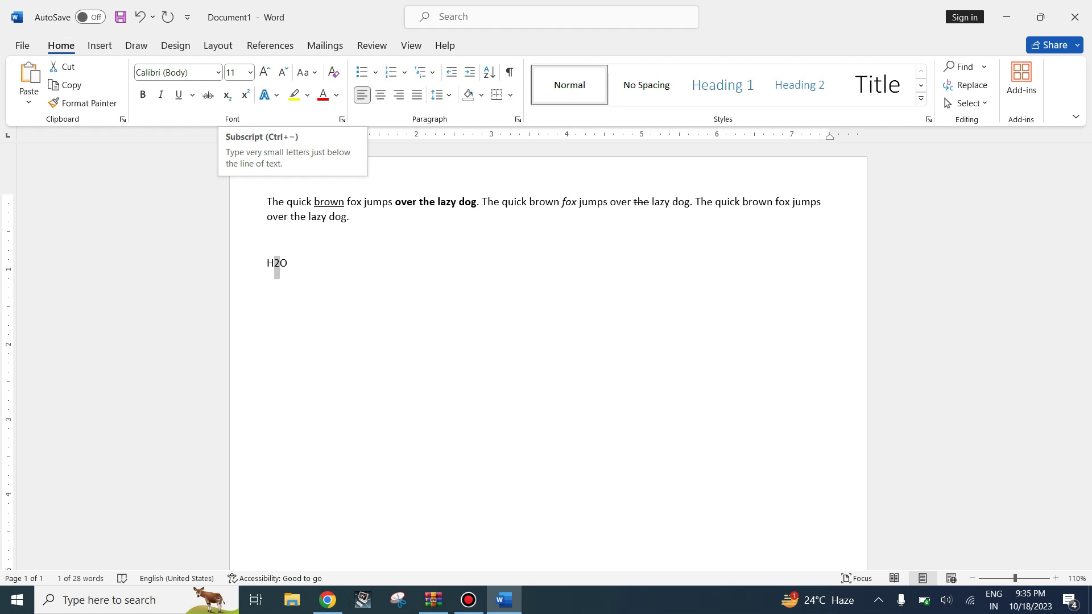
left_click(227, 95)
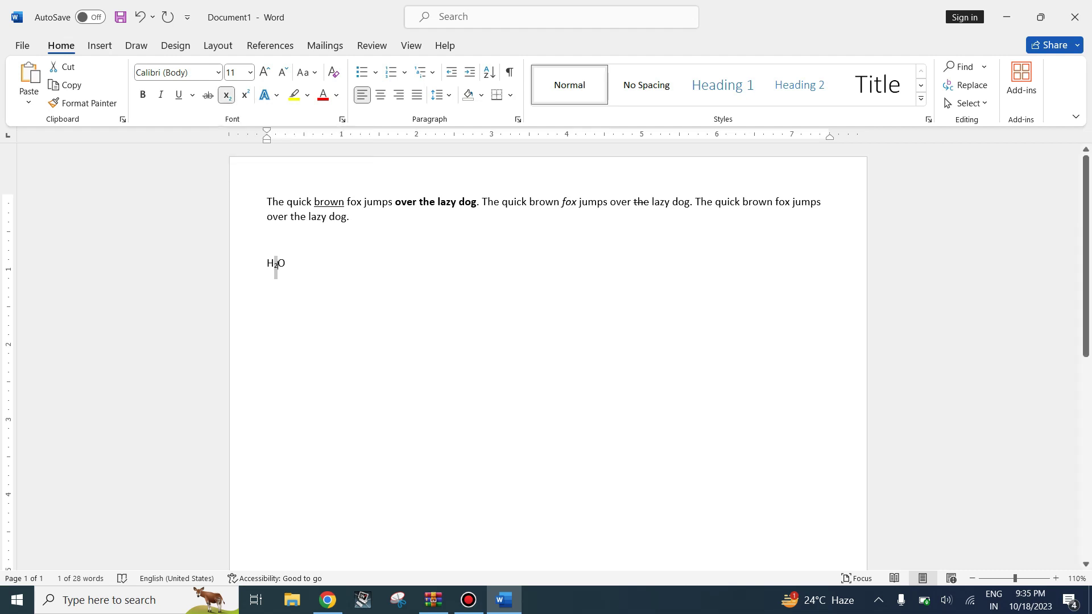
left_click(277, 264)
left_click_drag(278, 264, 274, 264)
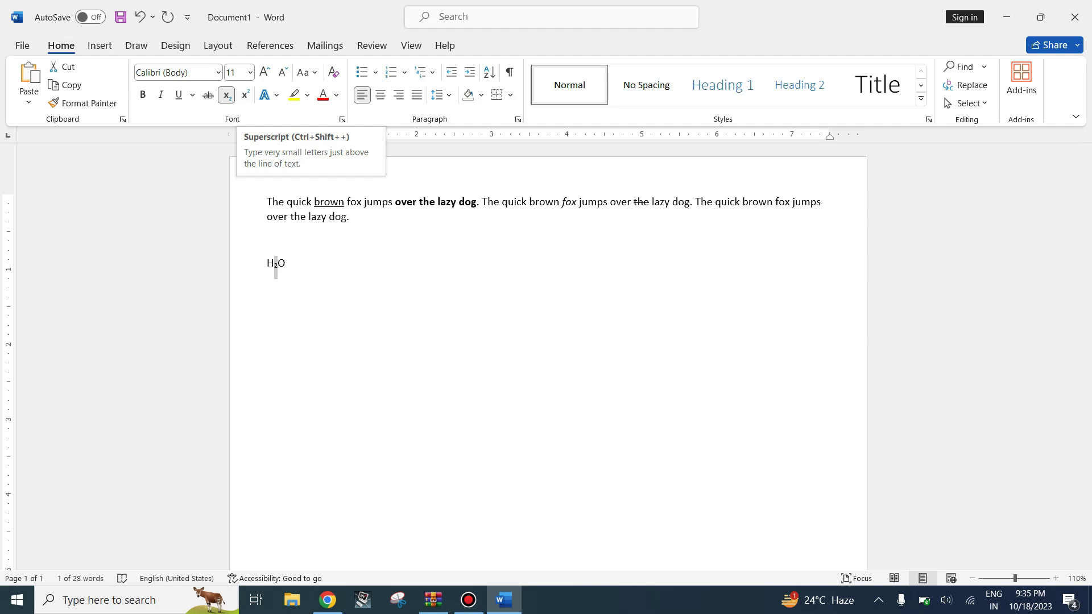
key("ctrl+shift+plus")
Select the second 'brown' and color it red
key("Up")
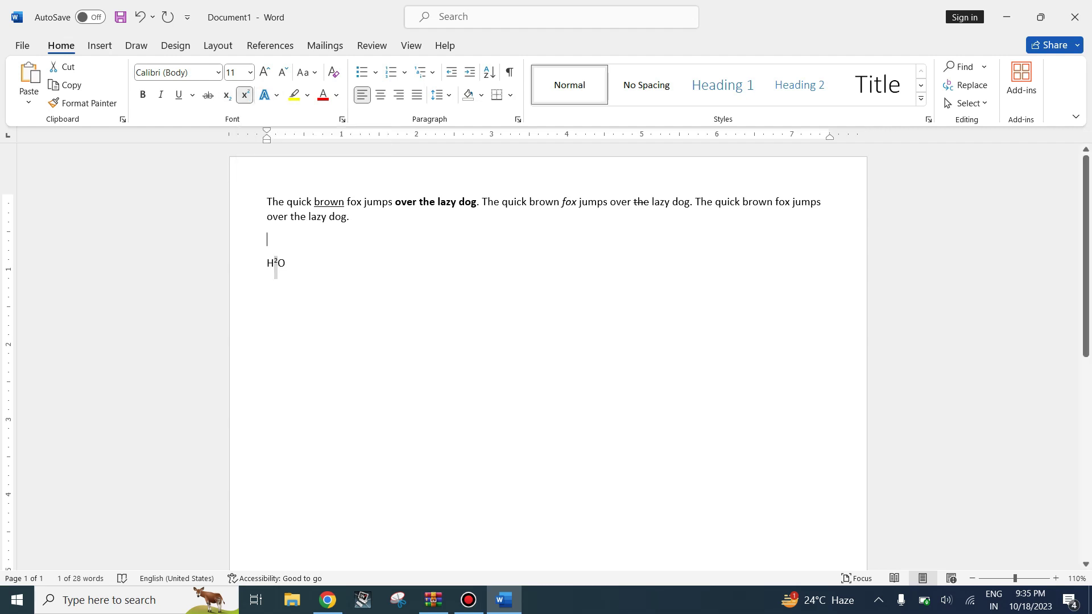
key("shift+Down")
key("shift+Up")
key("shift+Right")
key("shift+Right")
key("shift+Right")
left_click(322, 95)
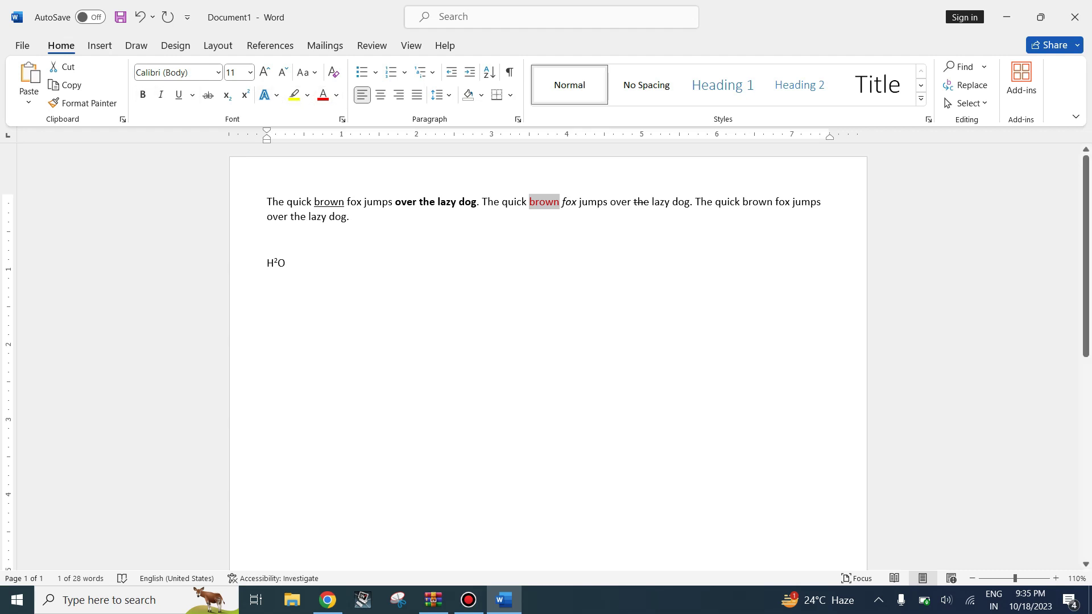
left_click_drag(271, 201, 286, 202)
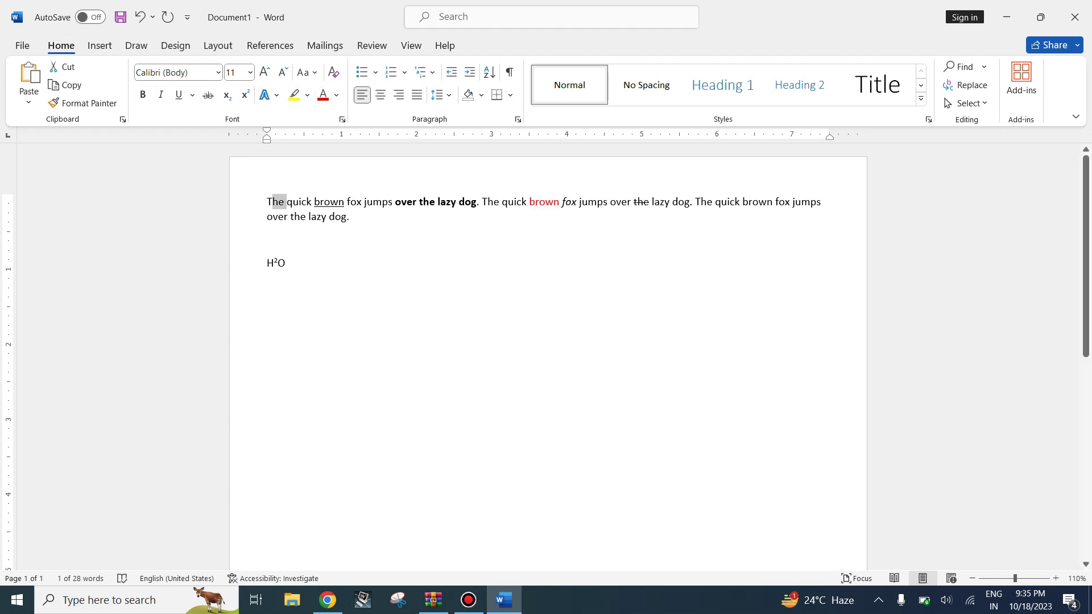
double_click(277, 202)
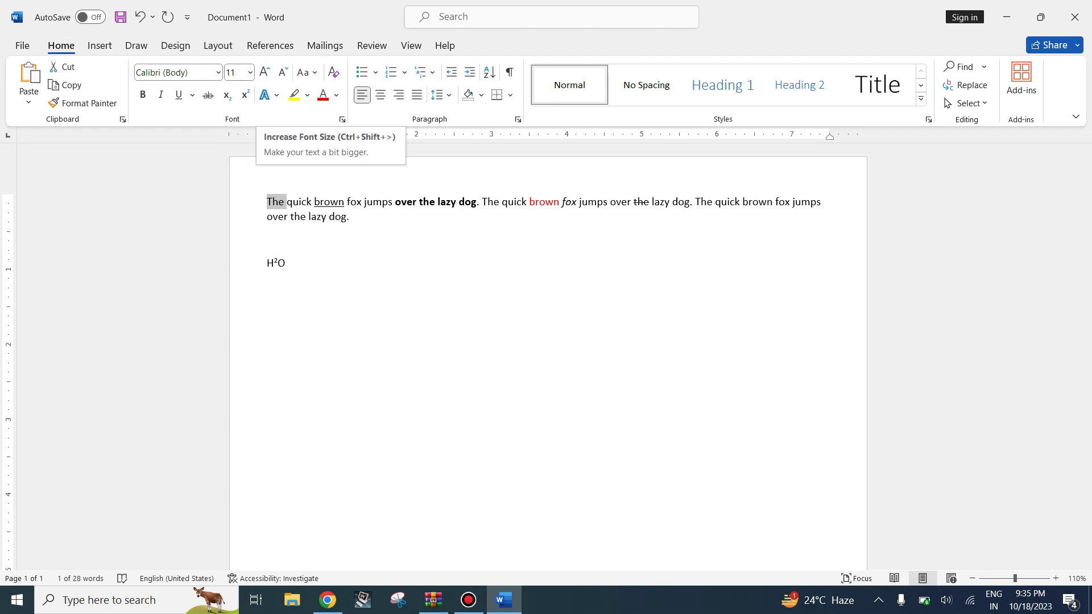
left_click(250, 72)
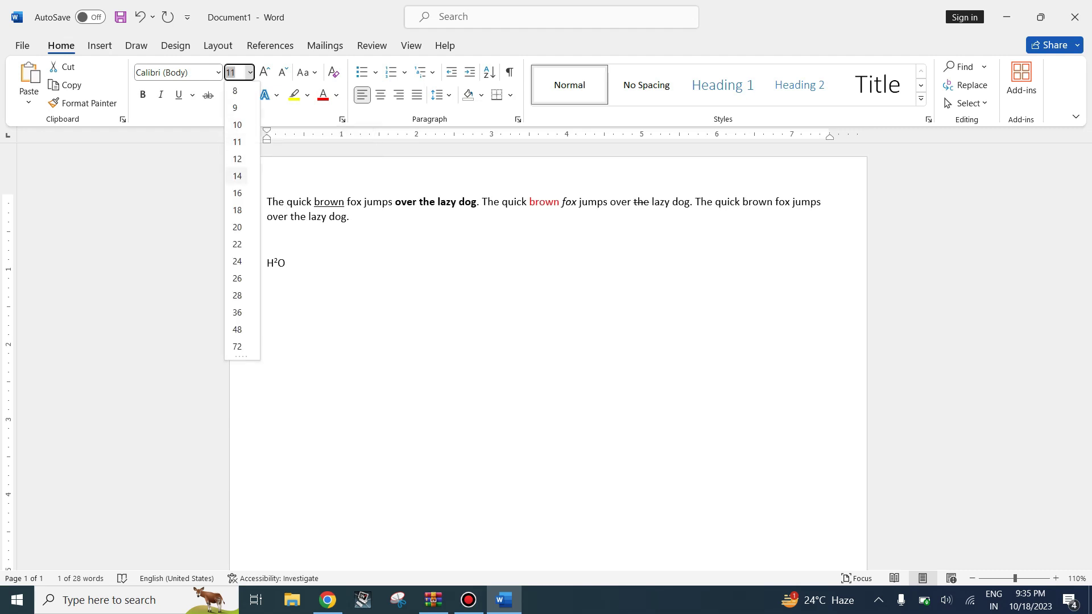
left_click(265, 72)
left_click(264, 72)
left_click(265, 73)
left_click(265, 72)
left_click(264, 72)
left_click(283, 72)
left_click(282, 72)
left_click(283, 73)
left_click(282, 73)
left_click(282, 72)
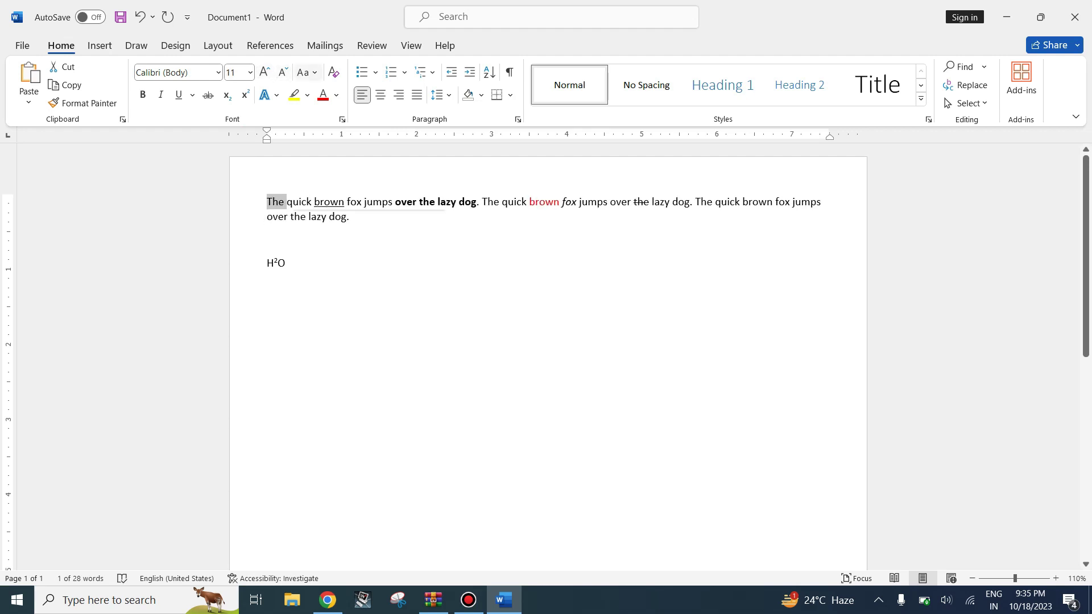
left_click(286, 263)
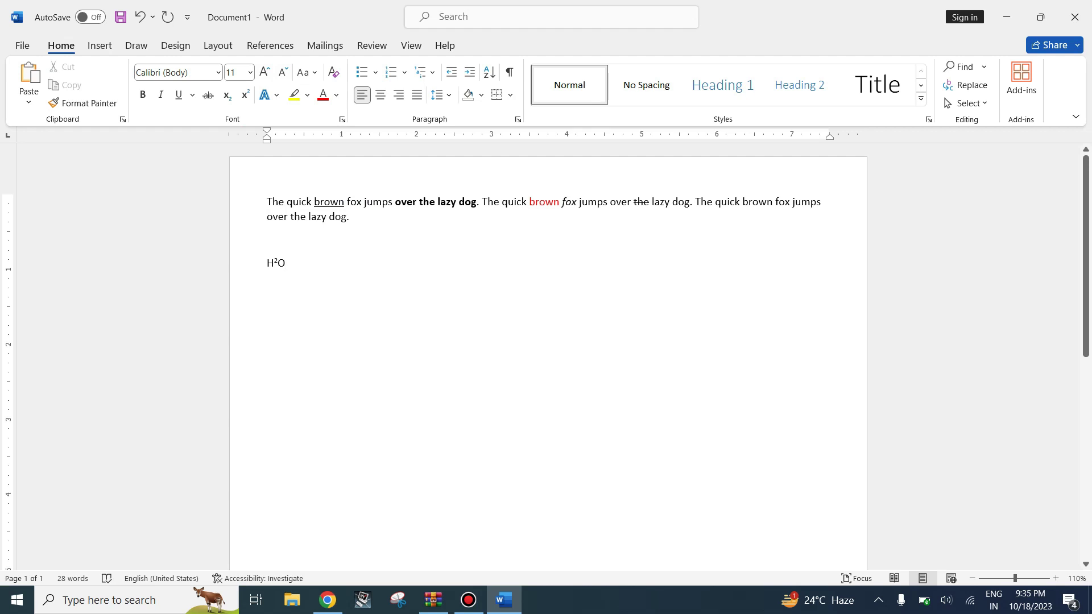
left_click_drag(267, 202, 350, 225)
key("shift+Right")
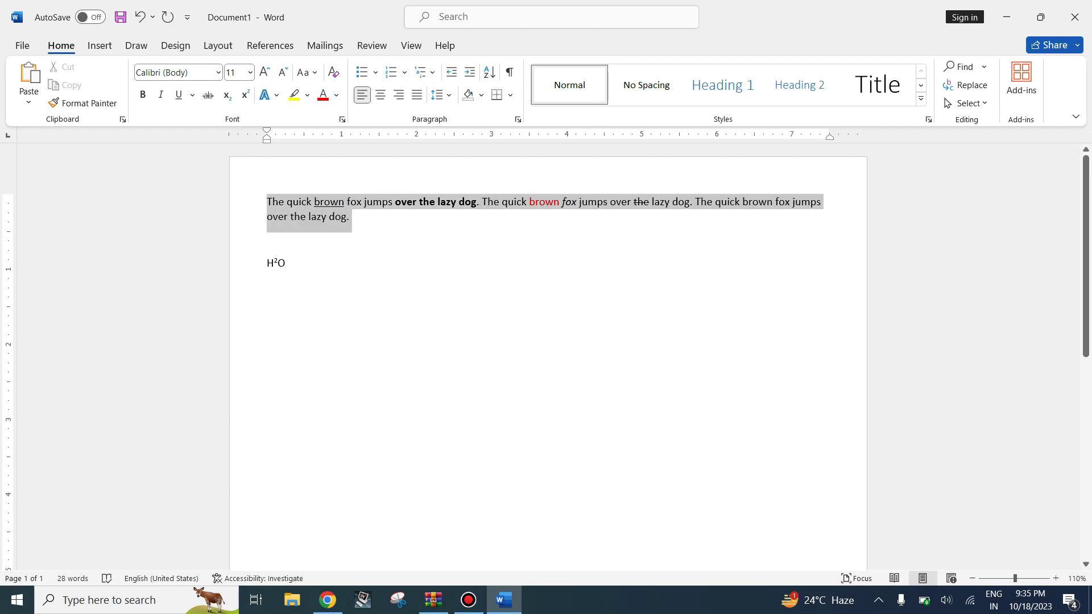
key("shift+Left")
left_click_drag(350, 225, 347, 225)
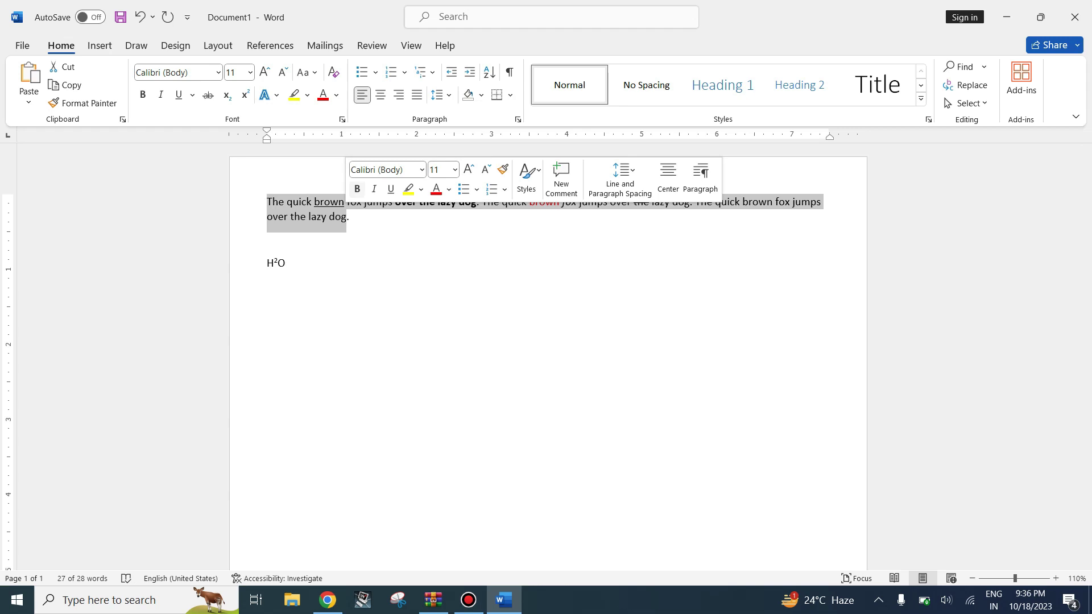
left_click(349, 216)
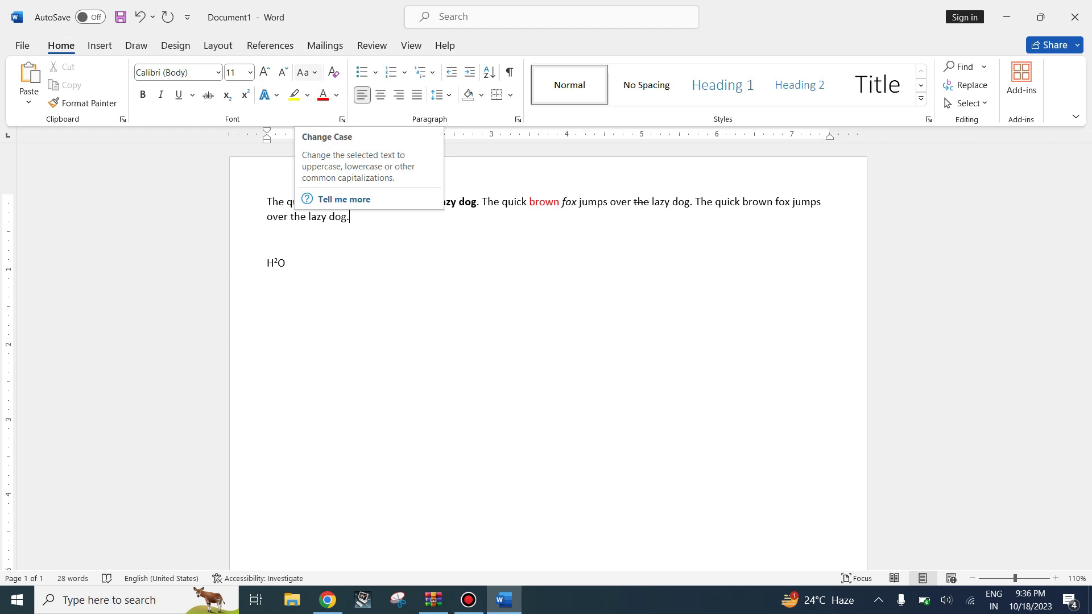
left_click(308, 72)
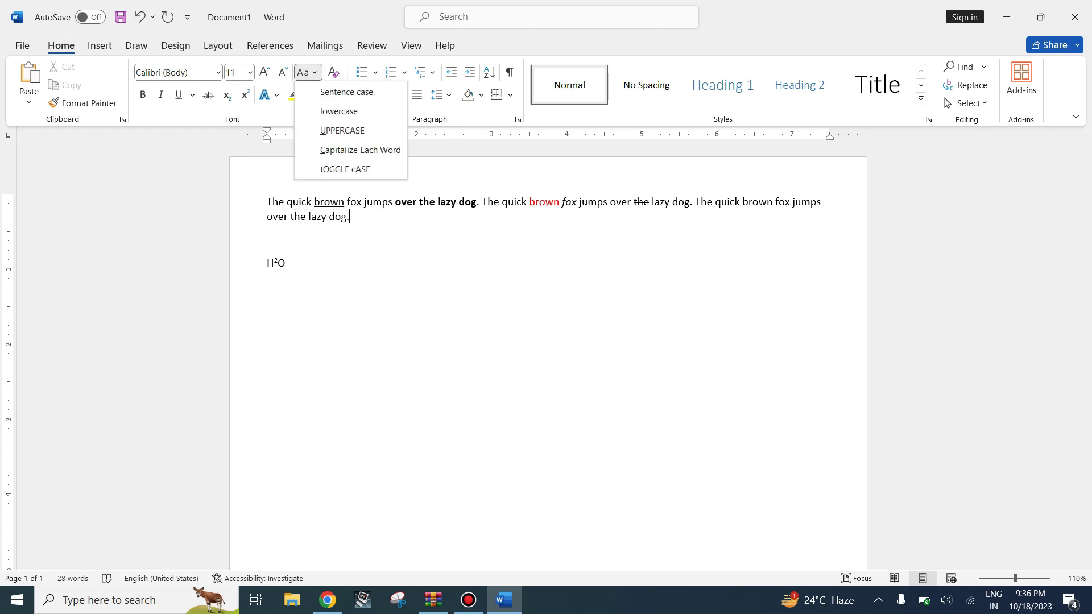
key("Escape")
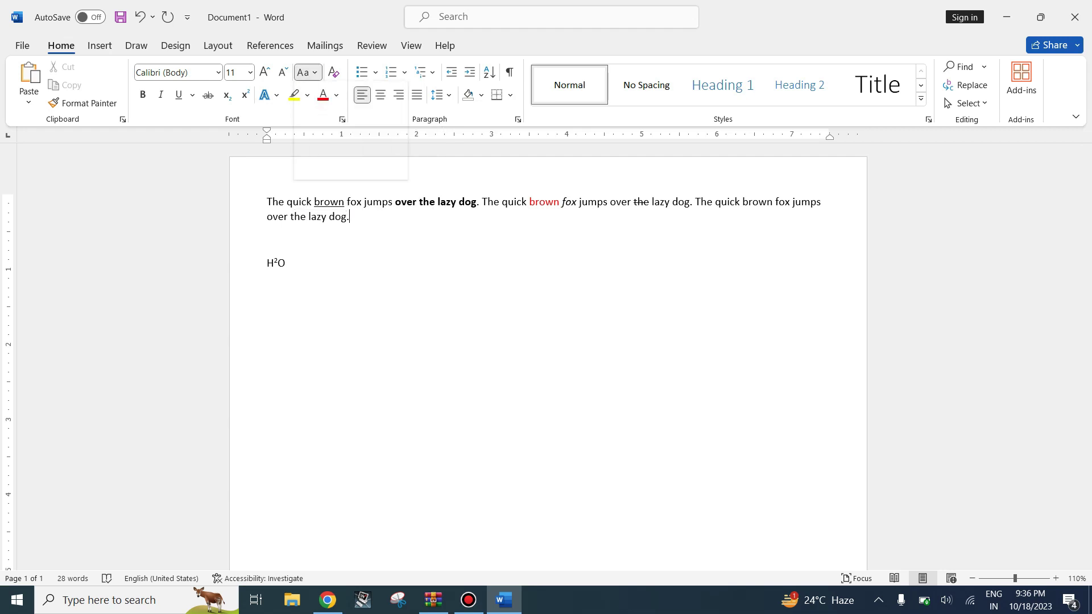
left_click_drag(356, 217, 266, 201)
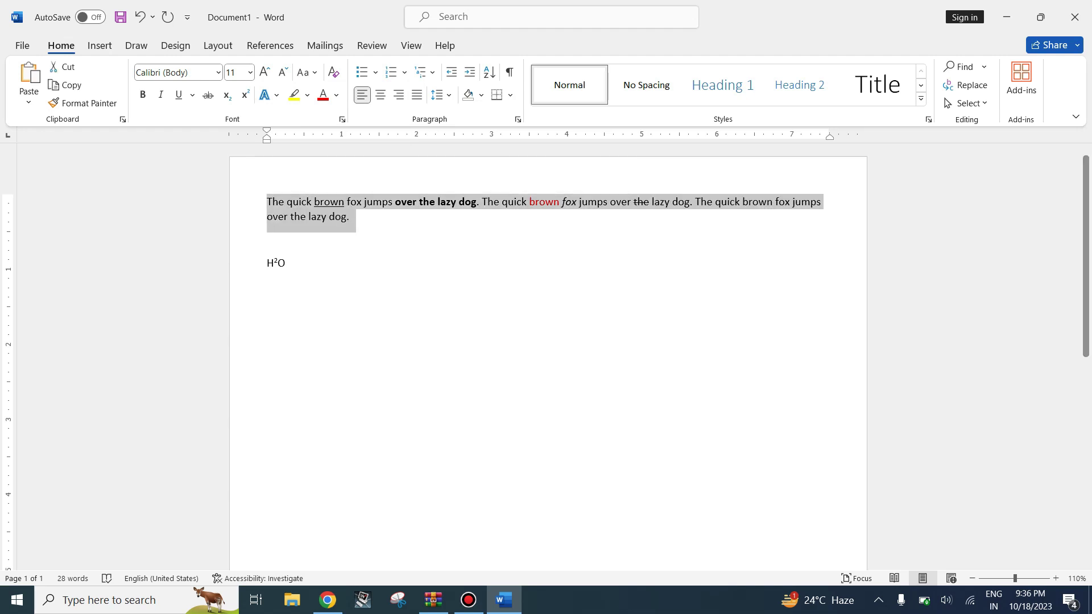
left_click(307, 72)
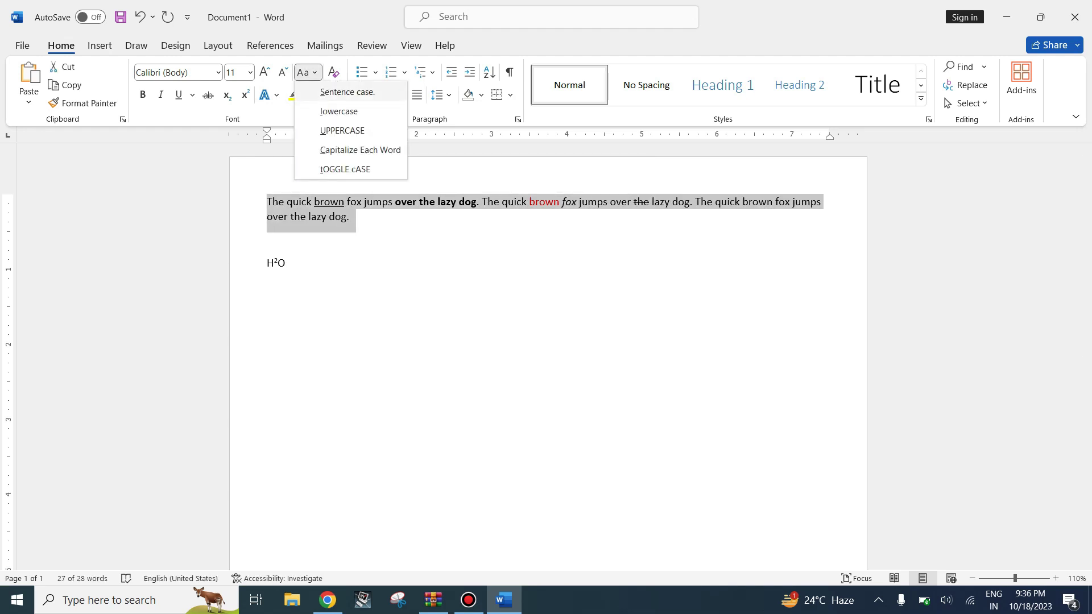
key("Escape")
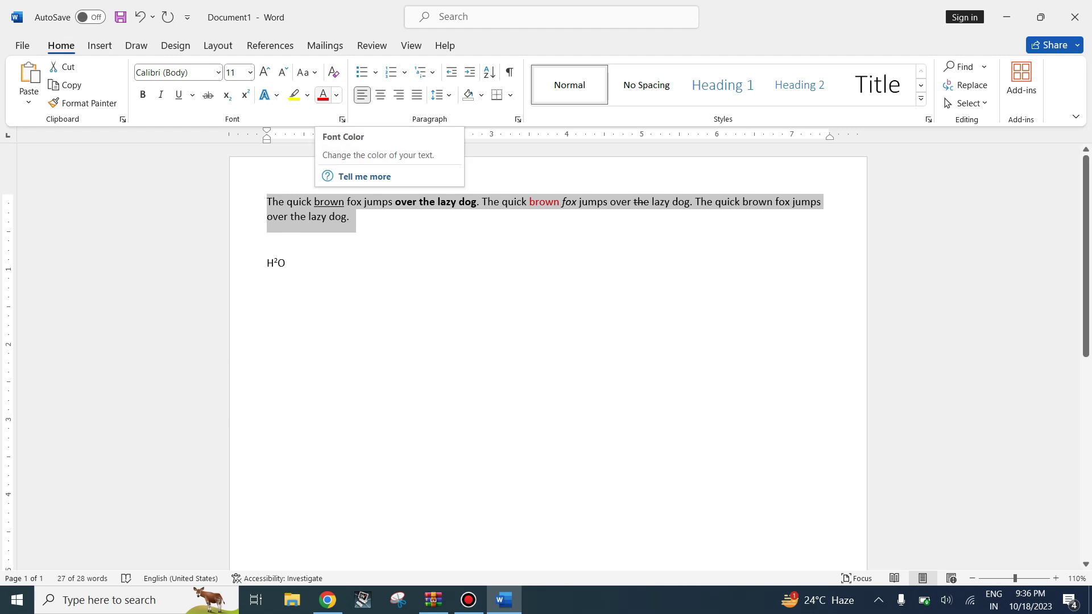
left_click(477, 202)
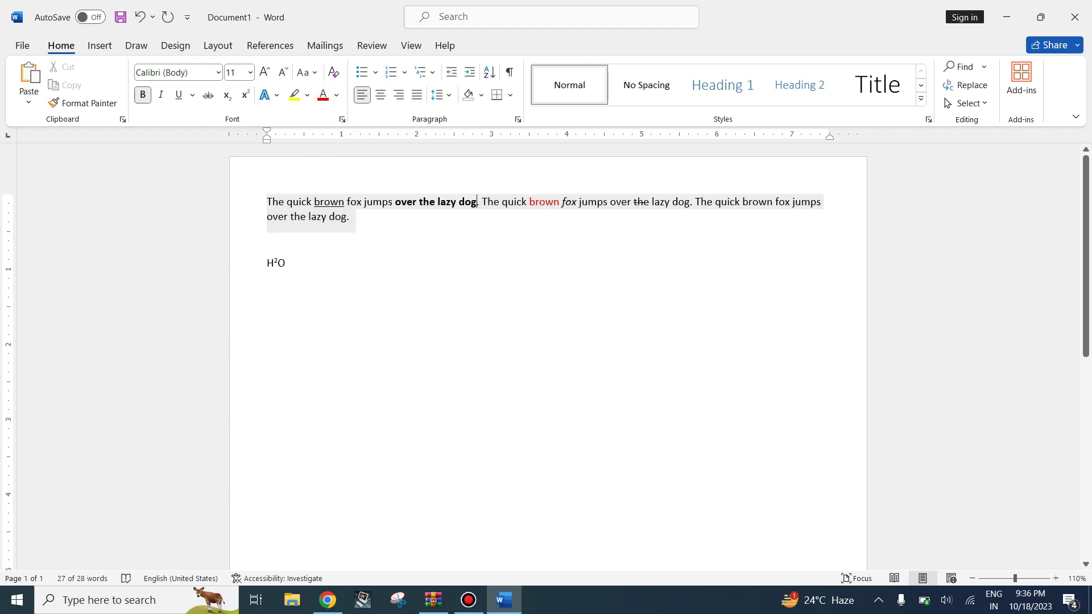
left_click_drag(476, 202, 267, 202)
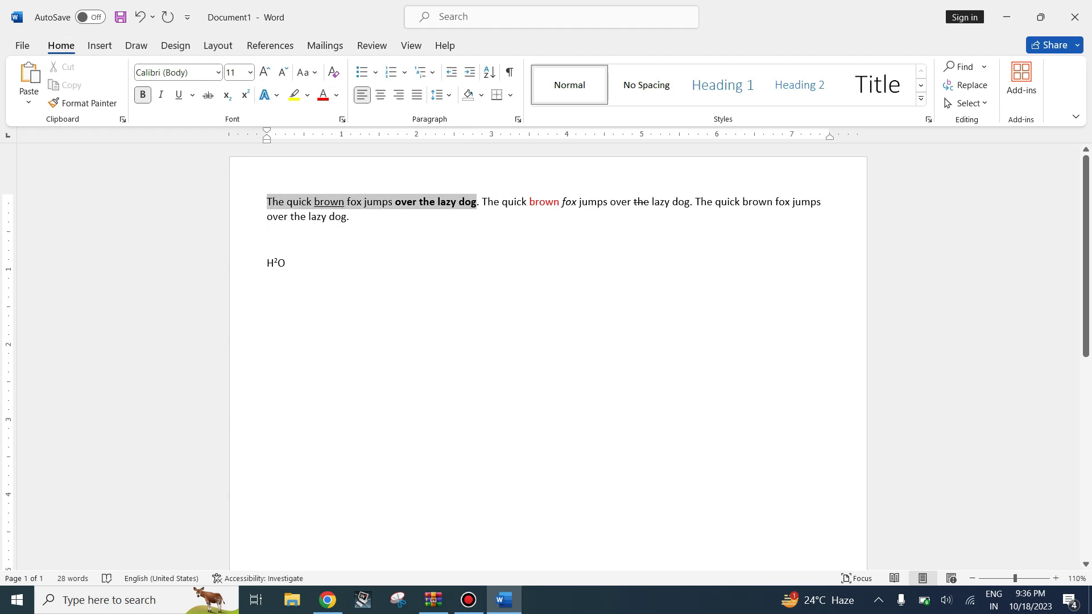
left_click(267, 202)
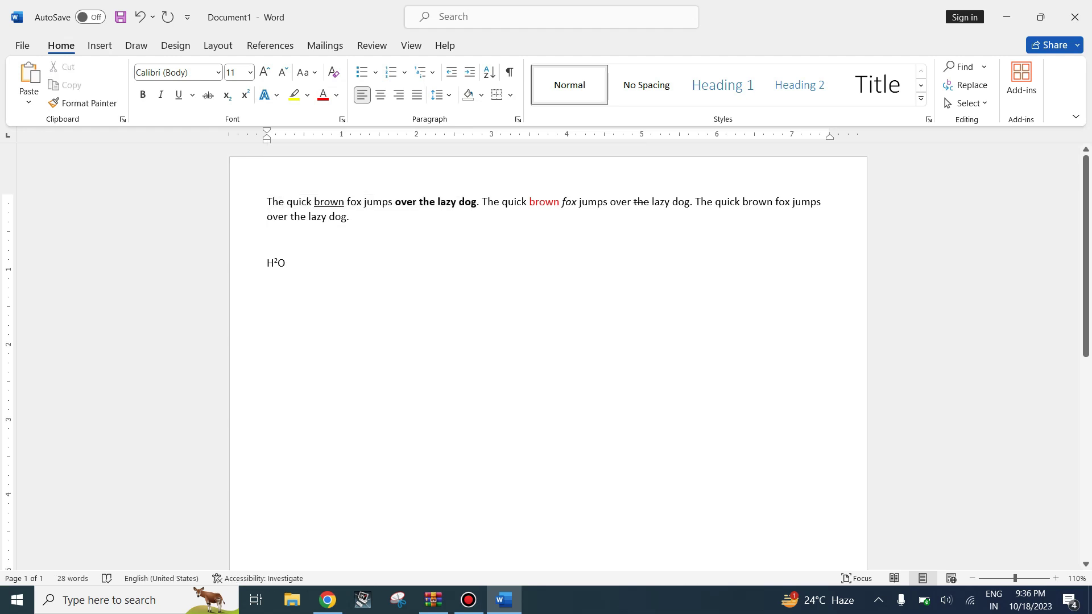
left_click_drag(266, 202, 272, 202)
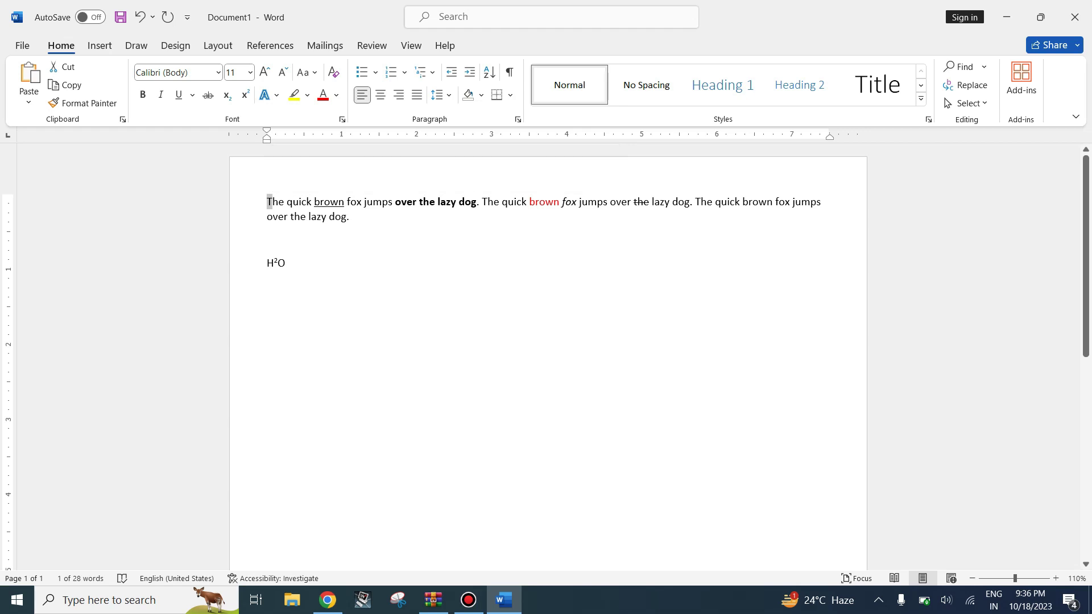
Select 'The quick brown fox jumps over the lazy dog' and change it to lowercase, then UPPERCASE
left_click(477, 202)
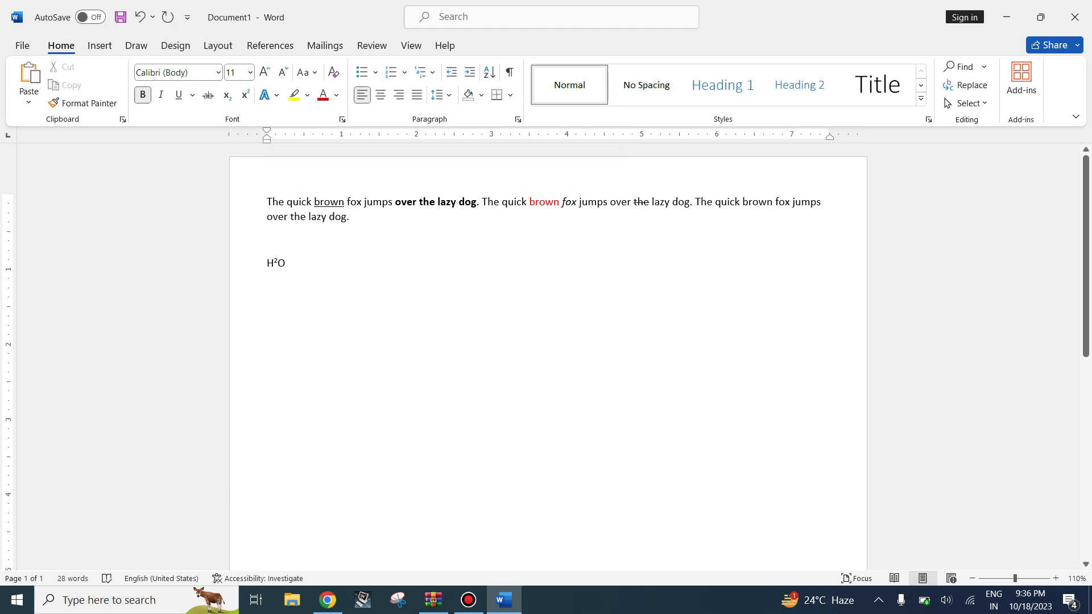
left_click_drag(267, 202, 477, 202)
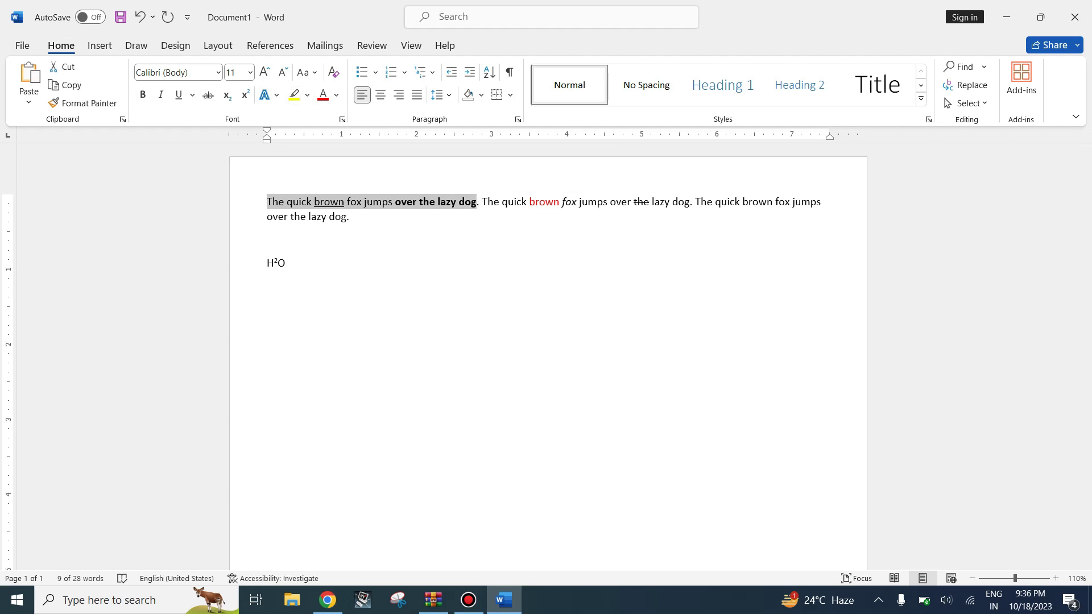
left_click(308, 72)
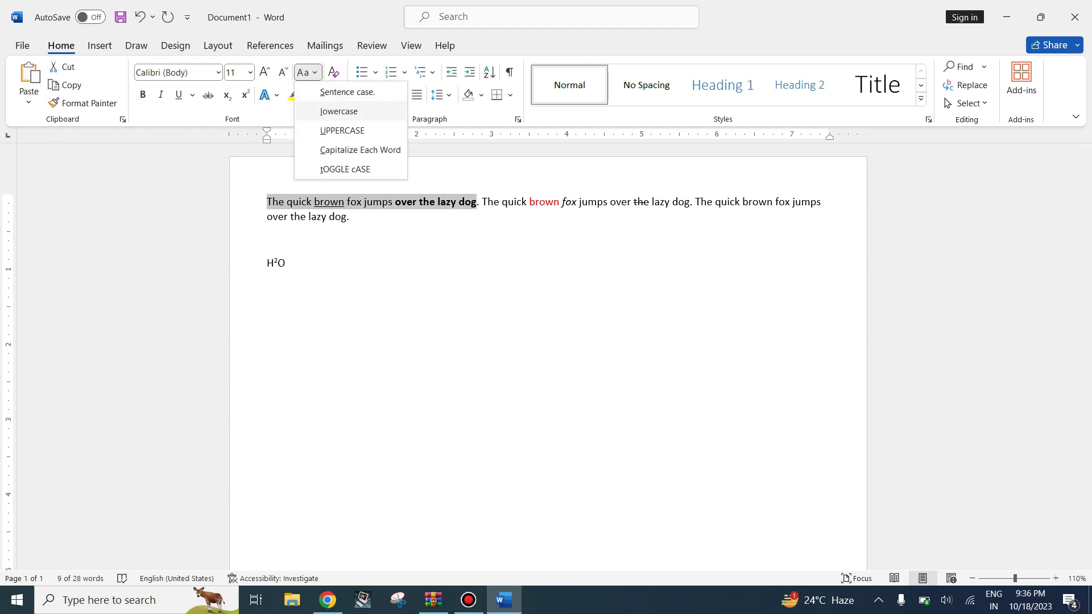
left_click(339, 111)
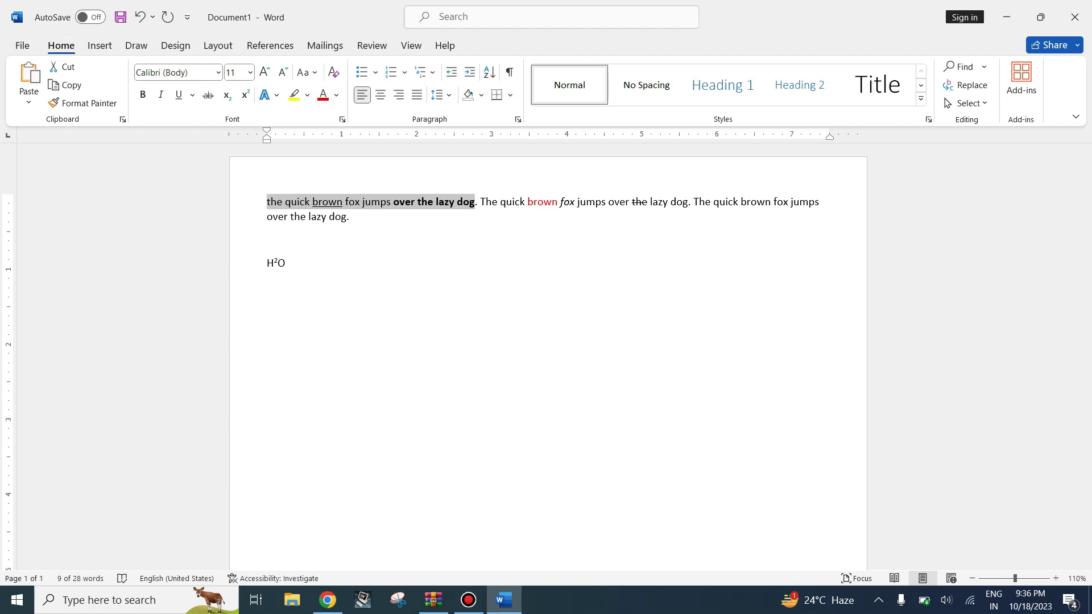
left_click(308, 72)
left_click(353, 239)
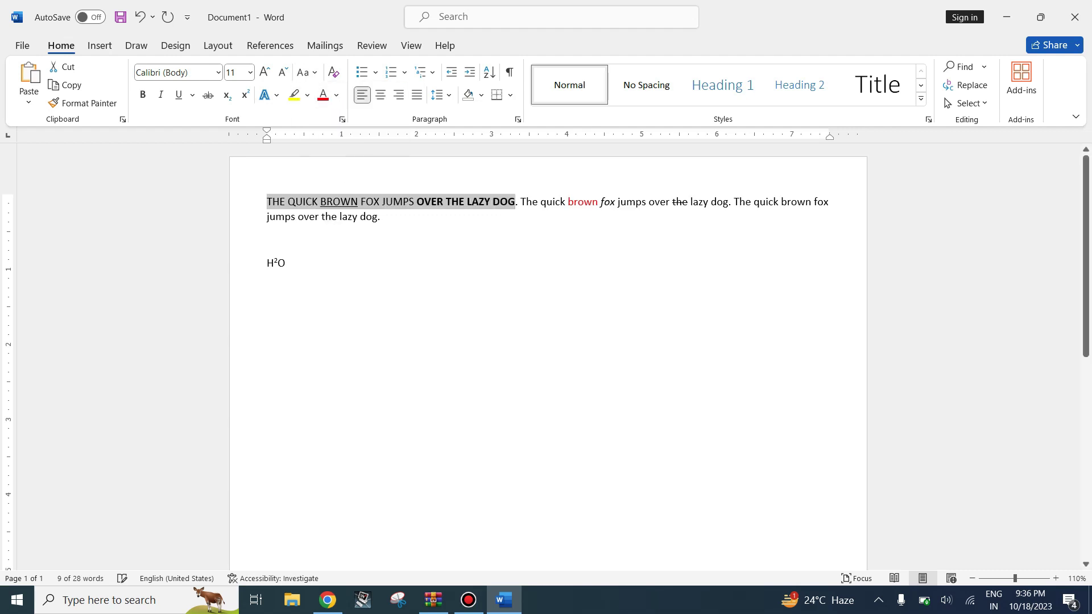
Apply Capitalize Each Word, then tOGGLE cASE to the sentence, and bring up the Bandicam recorder
left_click(308, 72)
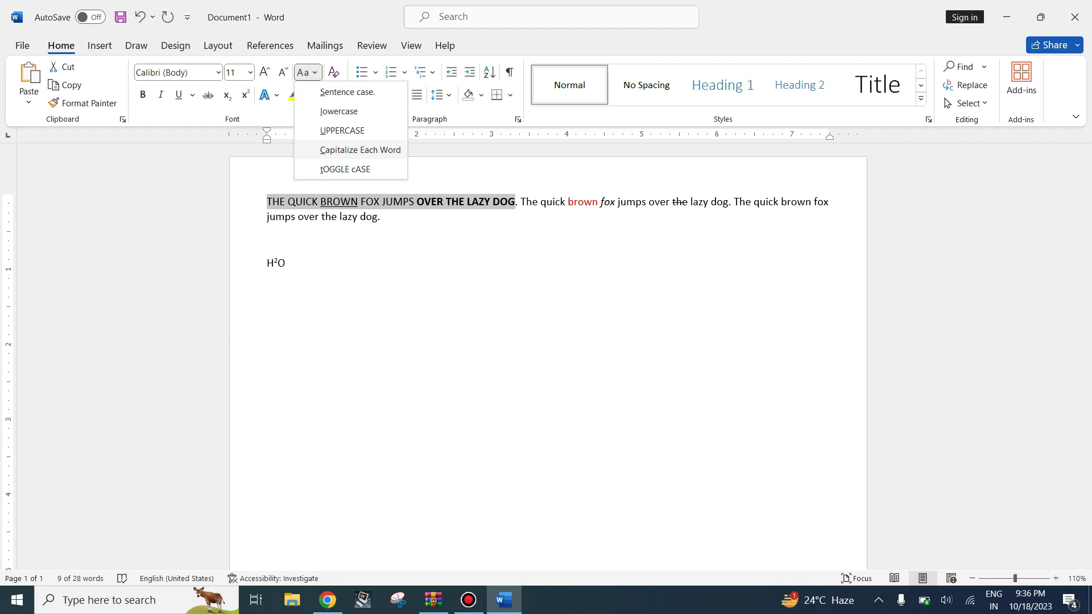
key("Return")
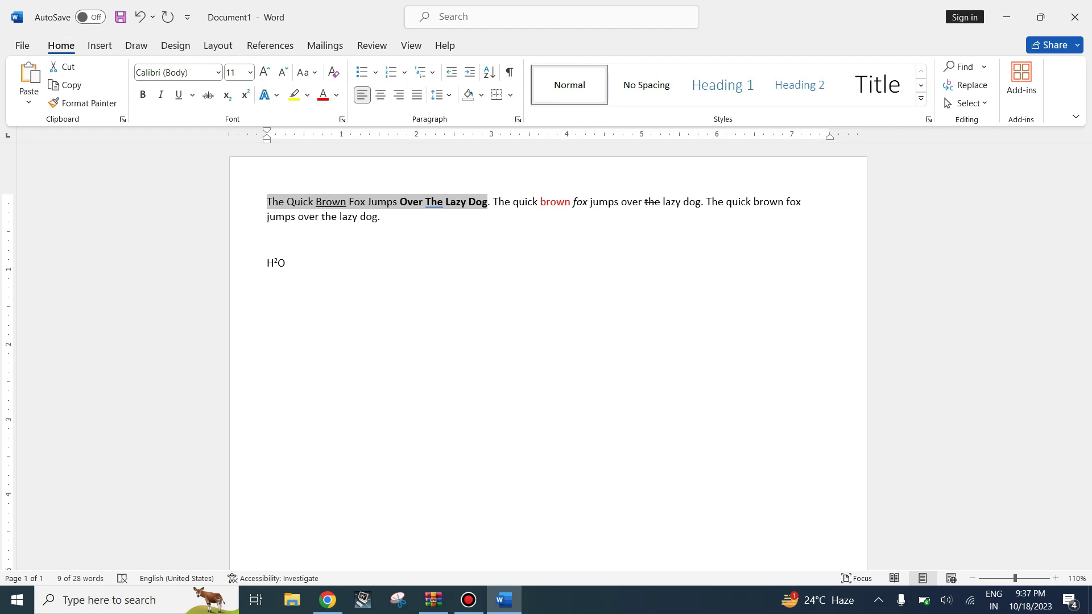
left_click(308, 72)
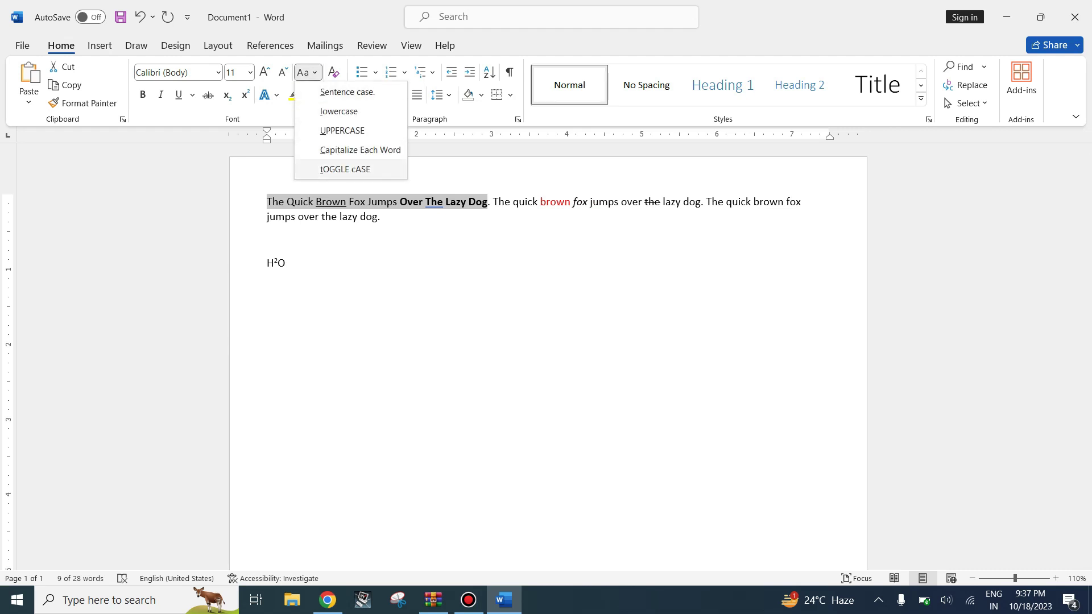
key("Return")
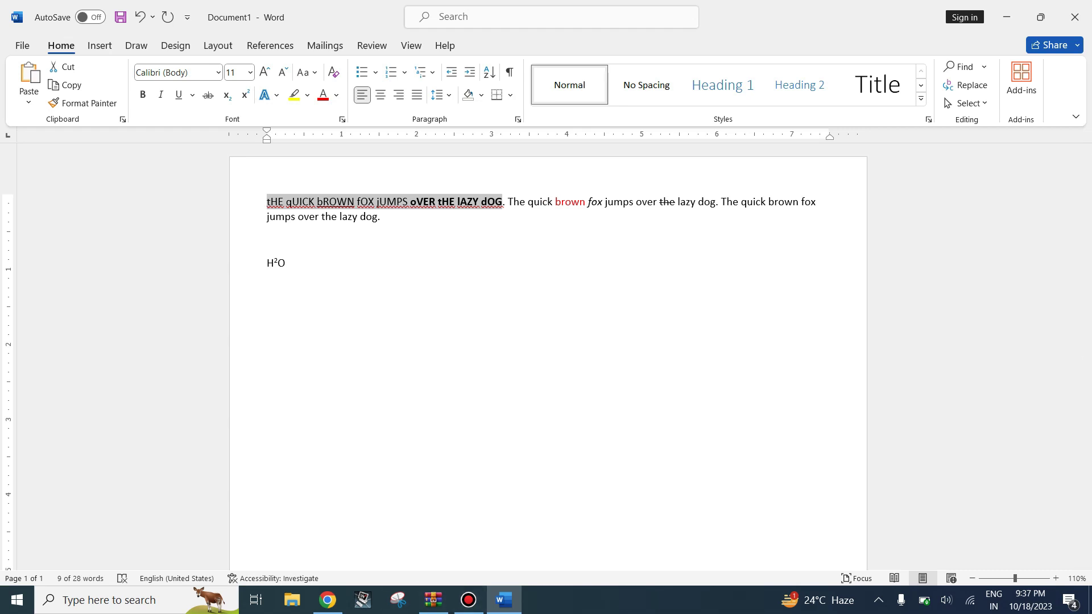
left_click(468, 599)
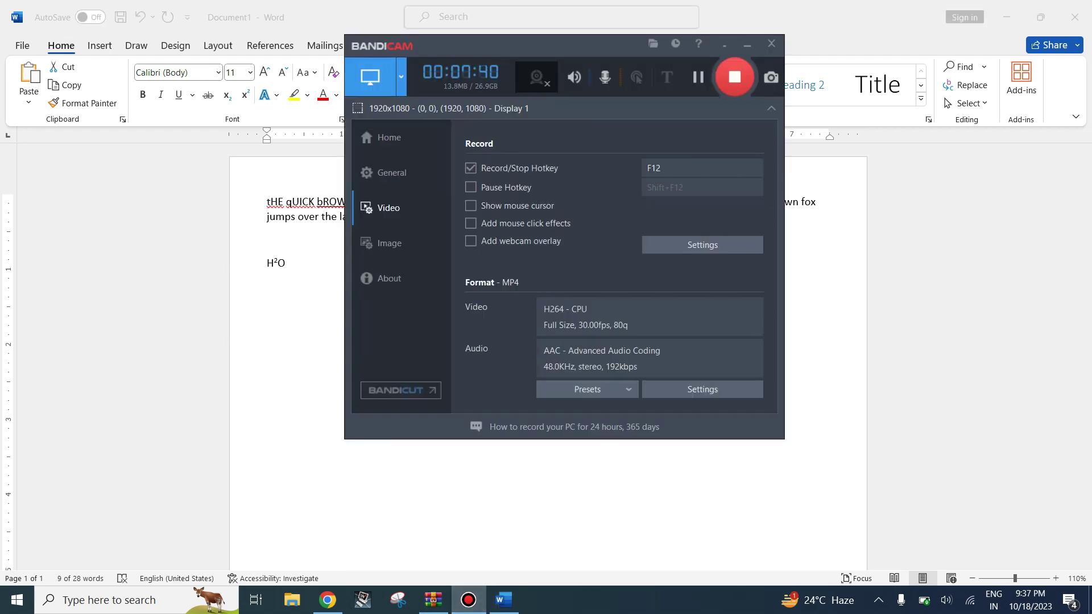